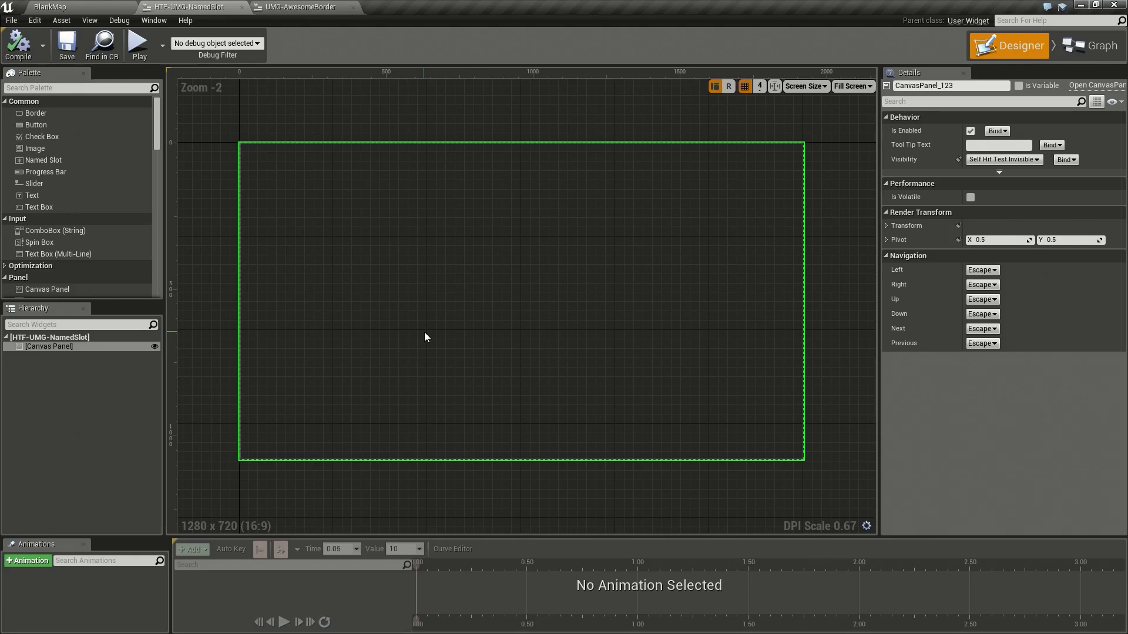
# Add a Border using the grey_box brush, drawn as Border with a 0.2 margin.
pyautogui.moveTo(36, 113); pyautogui.dragTo(477, 333)
pyautogui.click(1037, 250)
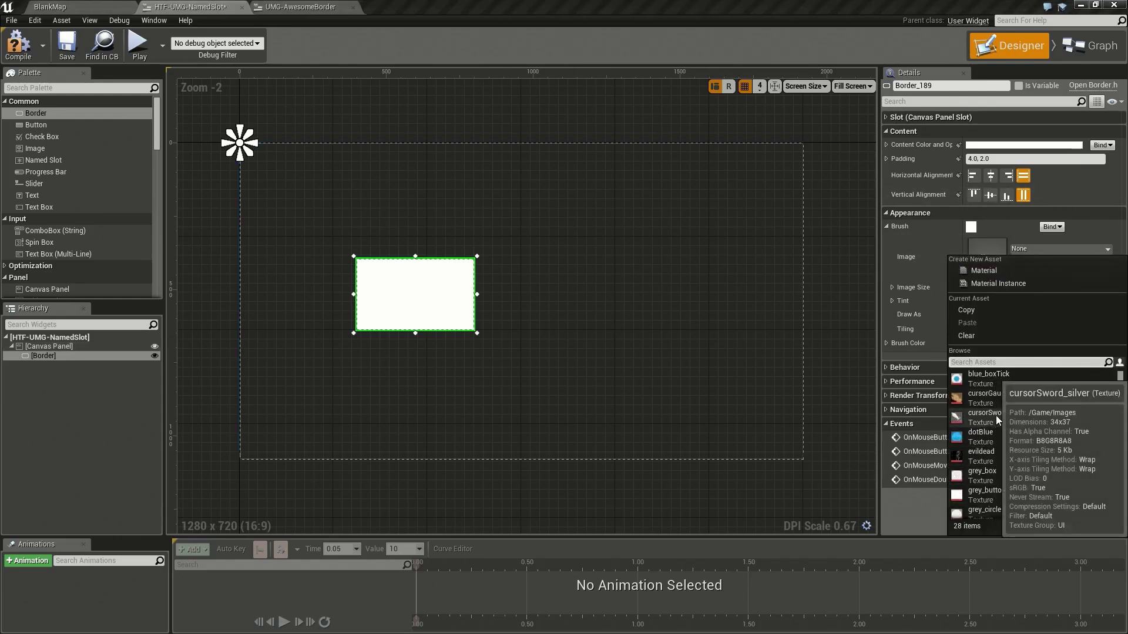
pyautogui.click(982, 473)
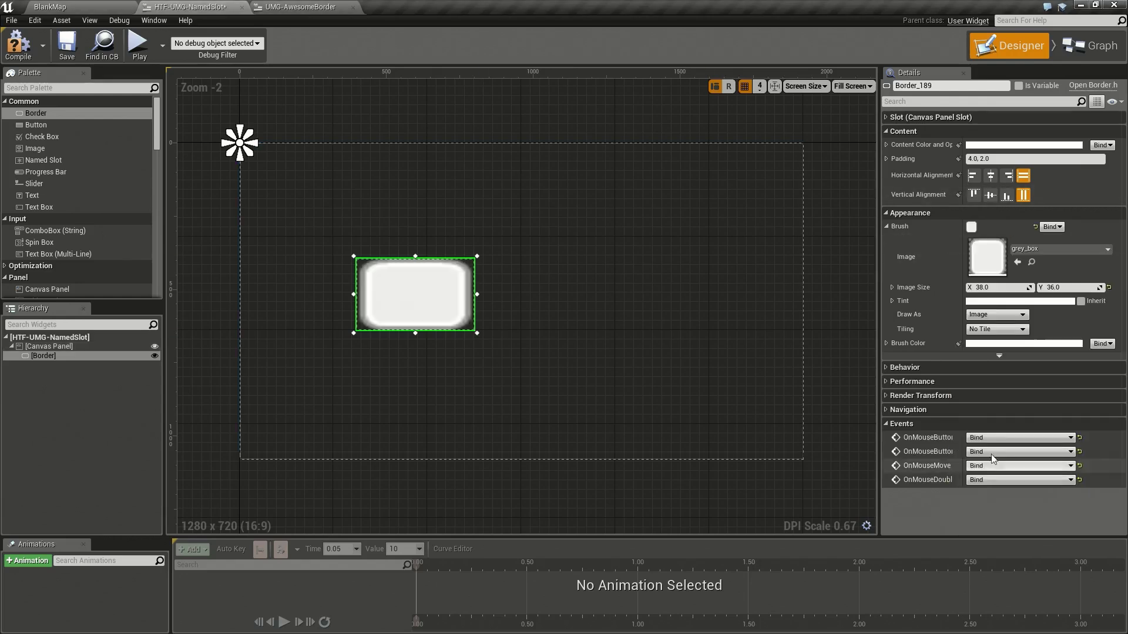
pyautogui.click(1005, 314)
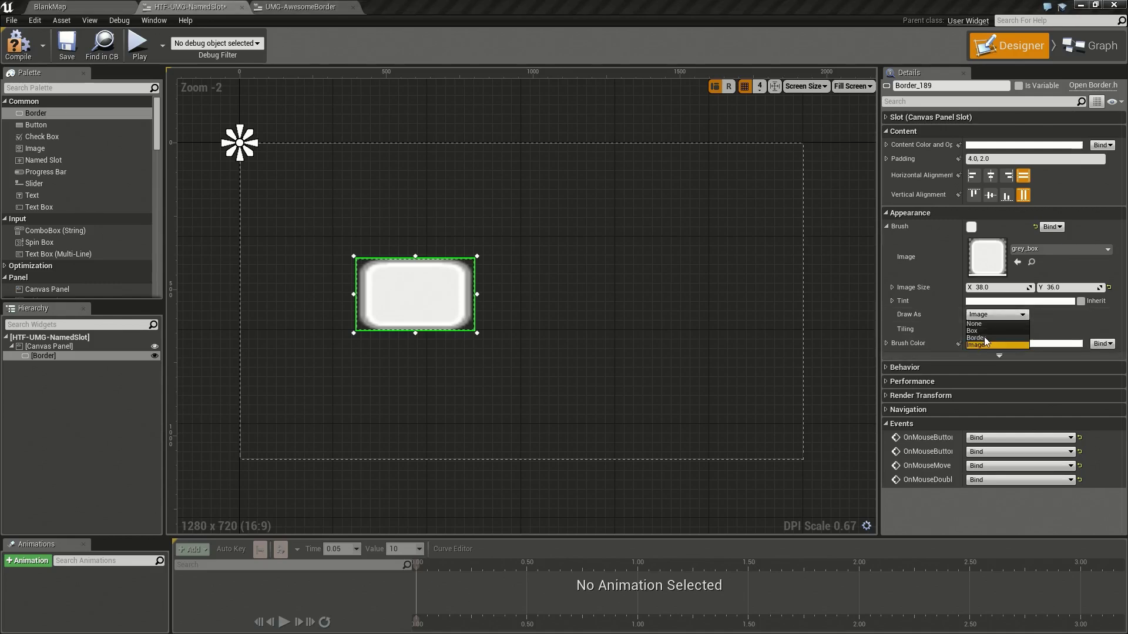
pyautogui.click(985, 339)
pyautogui.click(991, 329)
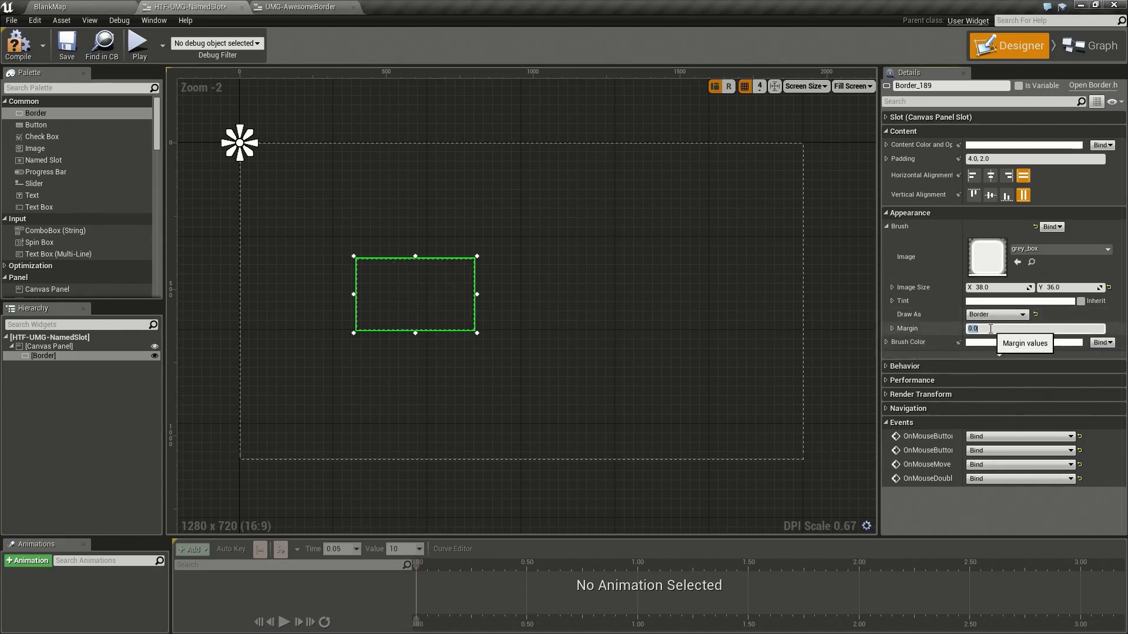
pyautogui.write('0.2')
pyautogui.press('Return')
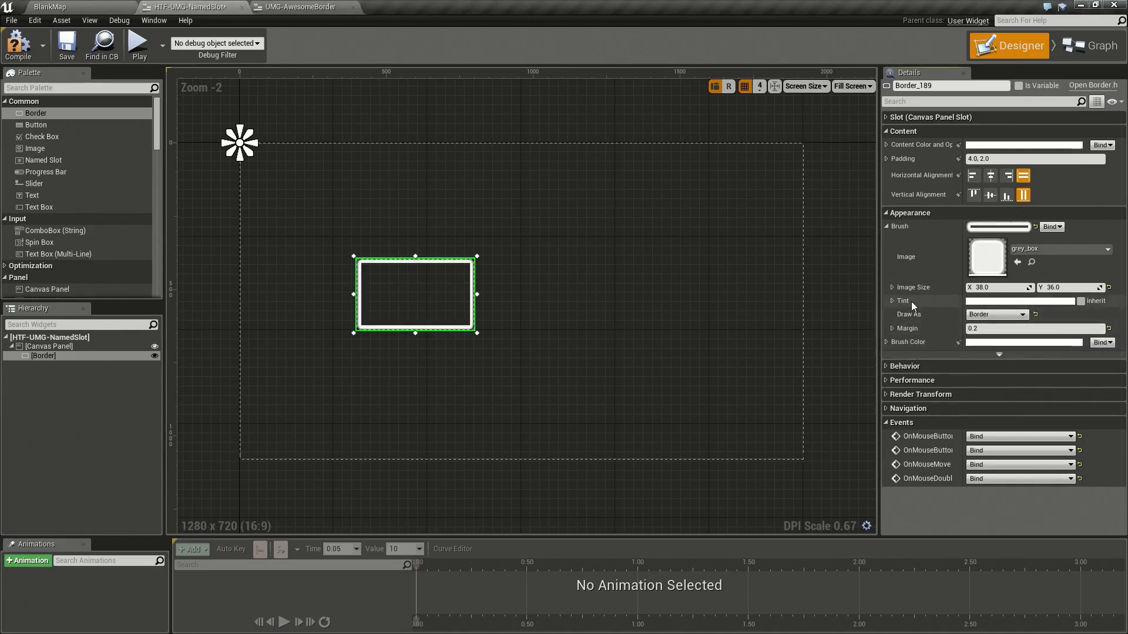
# Resize the border by its corner handle into a small square.
pyautogui.scroll(3, 530, 311)
pyautogui.scroll(-2, 529, 307)
pyautogui.scroll(-1, 552, 310)
pyautogui.scroll(1, 526, 326)
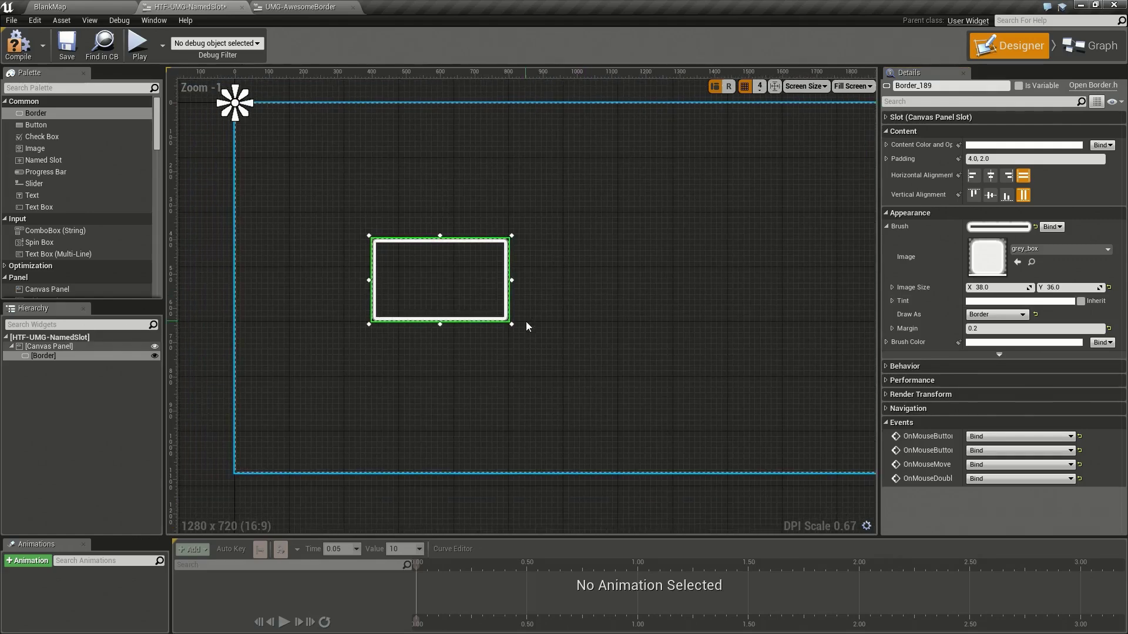
pyautogui.moveTo(513, 328); pyautogui.dragTo(452, 313)
pyautogui.scroll(2, 464, 319)
pyautogui.scroll(-1, 476, 315)
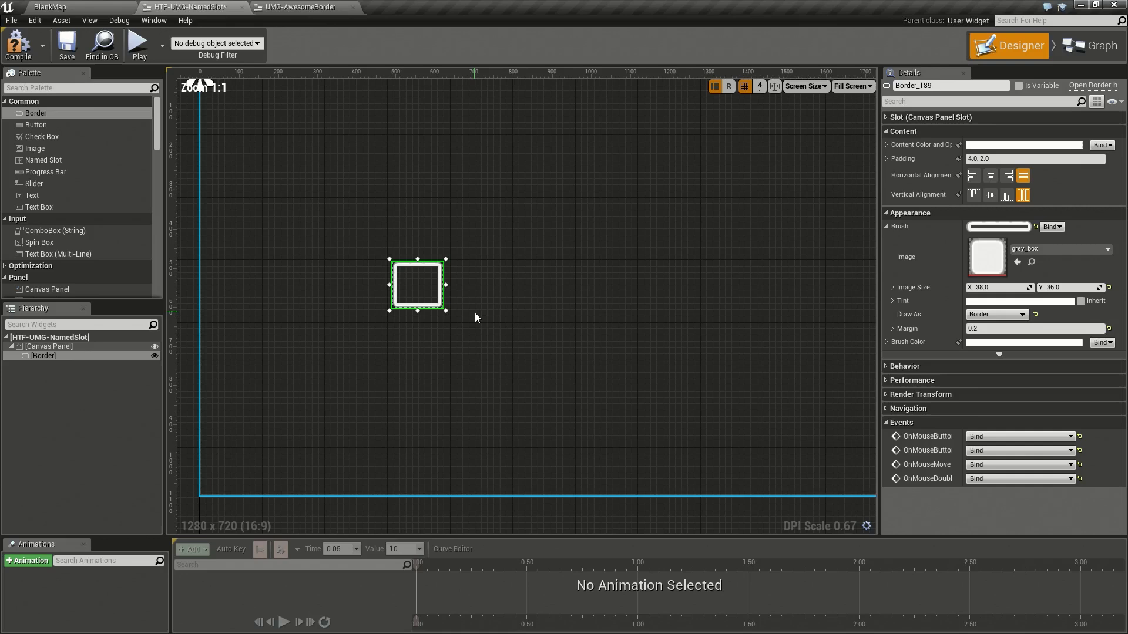
pyautogui.click(66, 44)
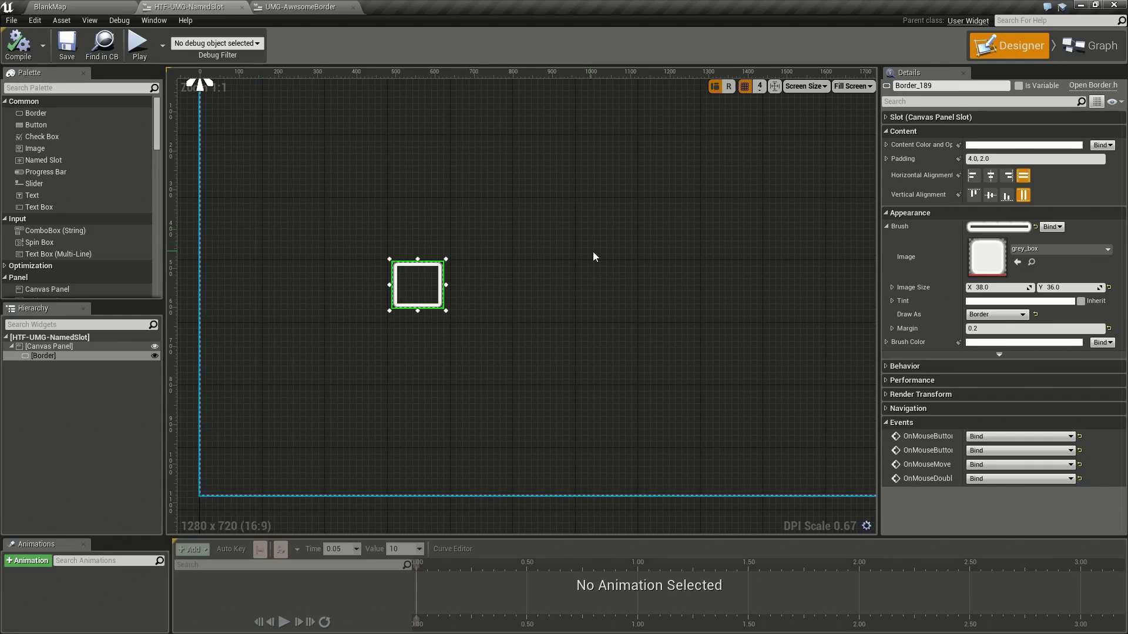
pyautogui.click(69, 347)
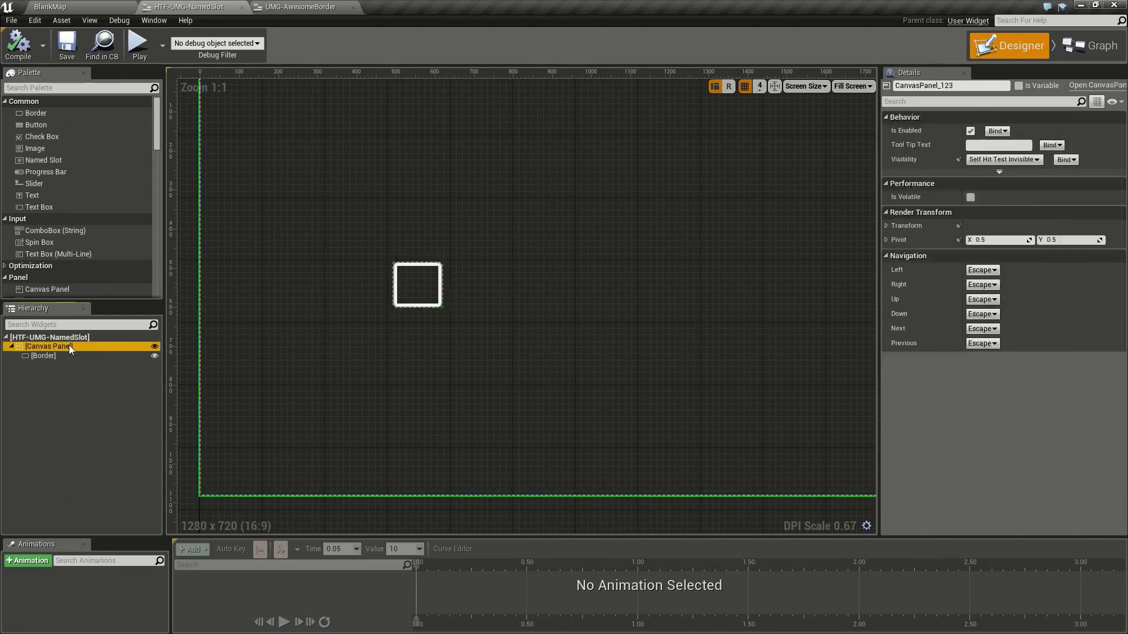
pyautogui.click(58, 355)
pyautogui.scroll(-1, 339, 215)
pyautogui.scroll(1, 378, 211)
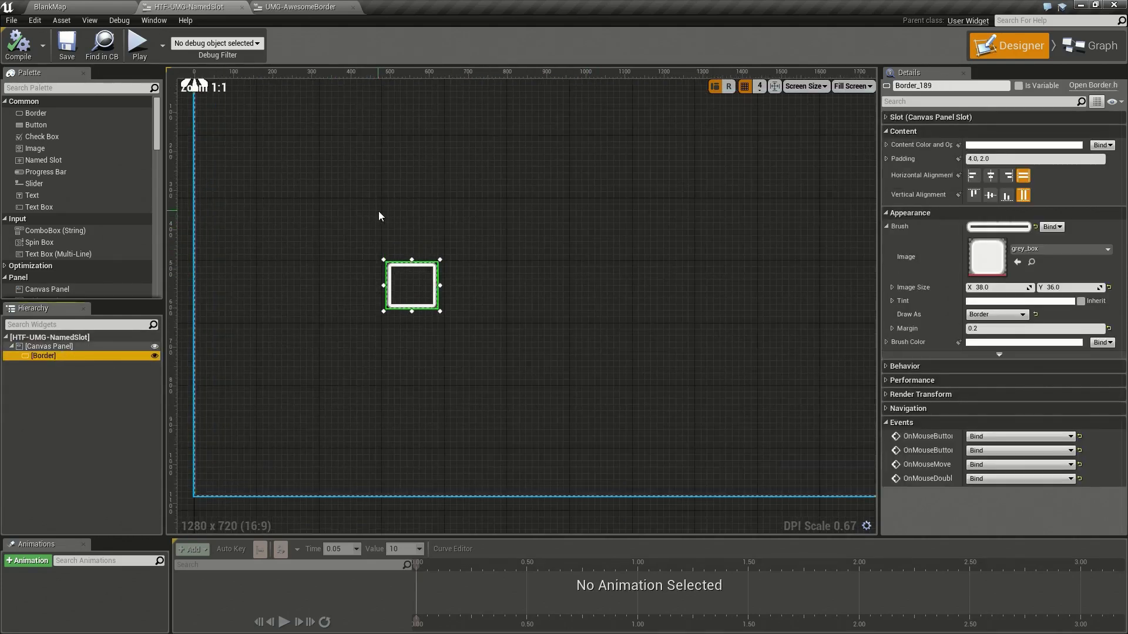
pyautogui.scroll(-1, 486, 217)
pyautogui.scroll(1, 383, 209)
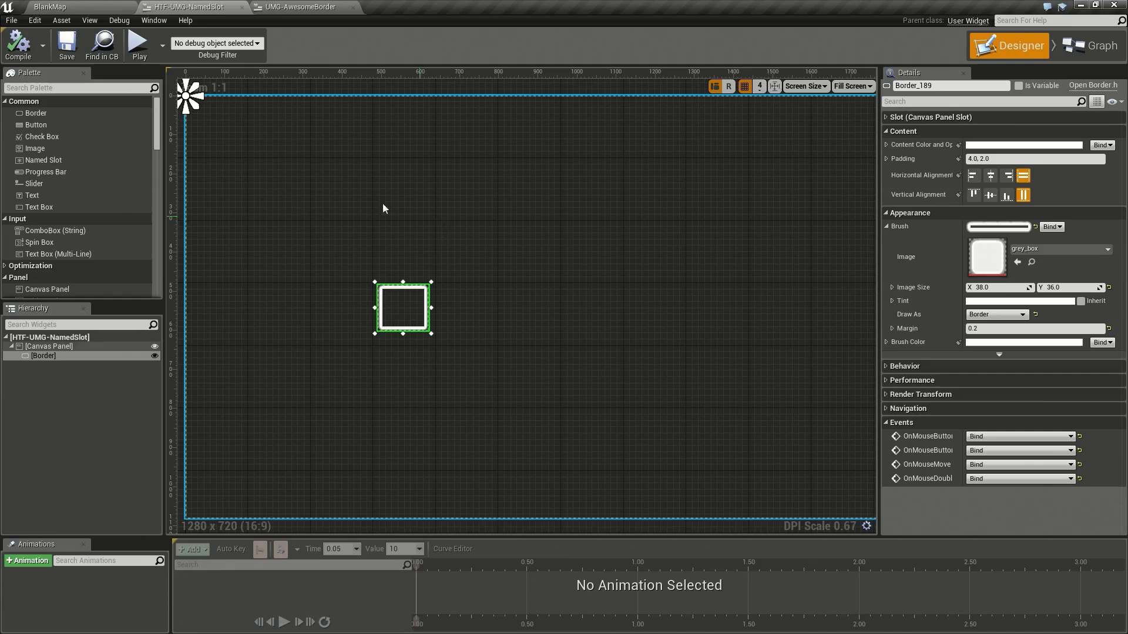
# Put an Image using the hud_heartFull texture inside the Border and save HTF-UMG-NamedSlot.
pyautogui.moveTo(42, 152); pyautogui.dragTo(44, 357)
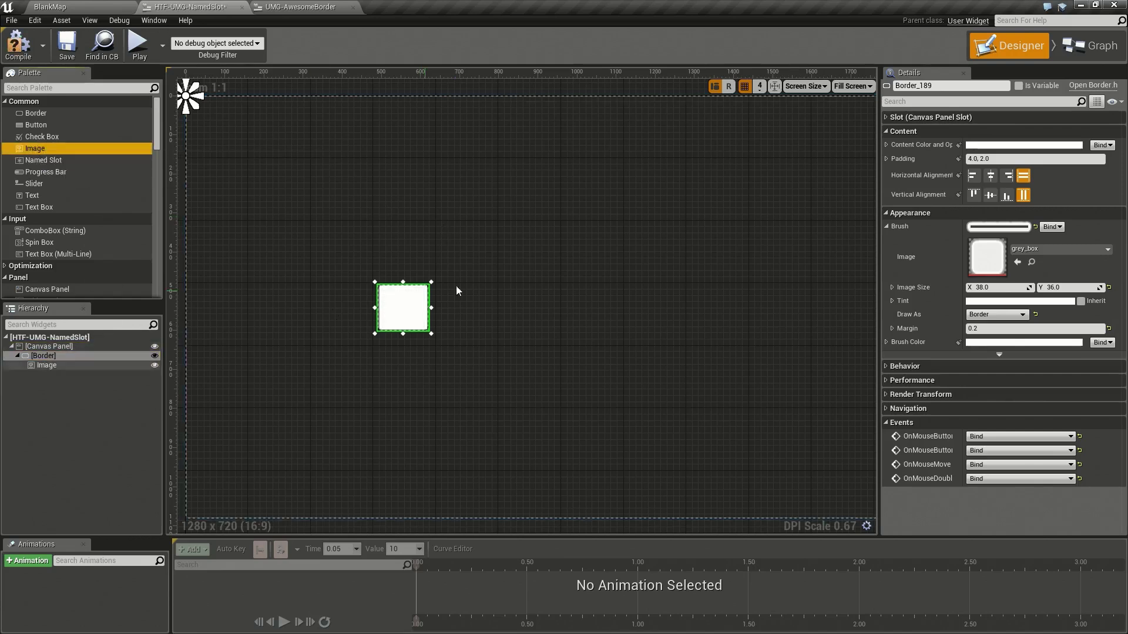
pyautogui.click(390, 307)
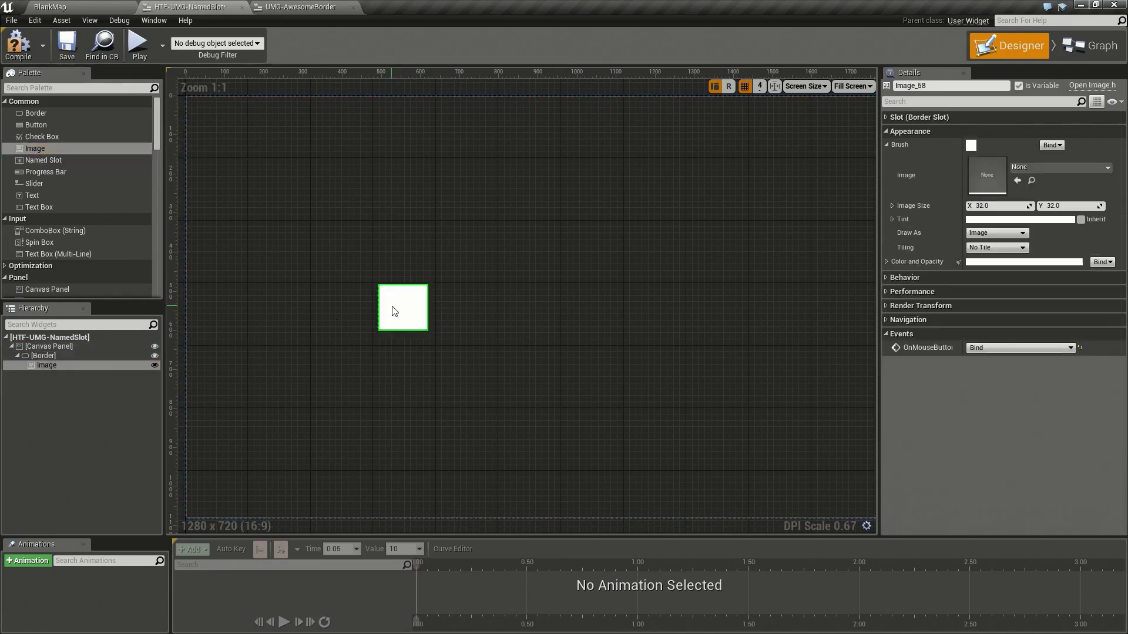
pyautogui.click(1029, 167)
pyautogui.scroll(-5, 1004, 359)
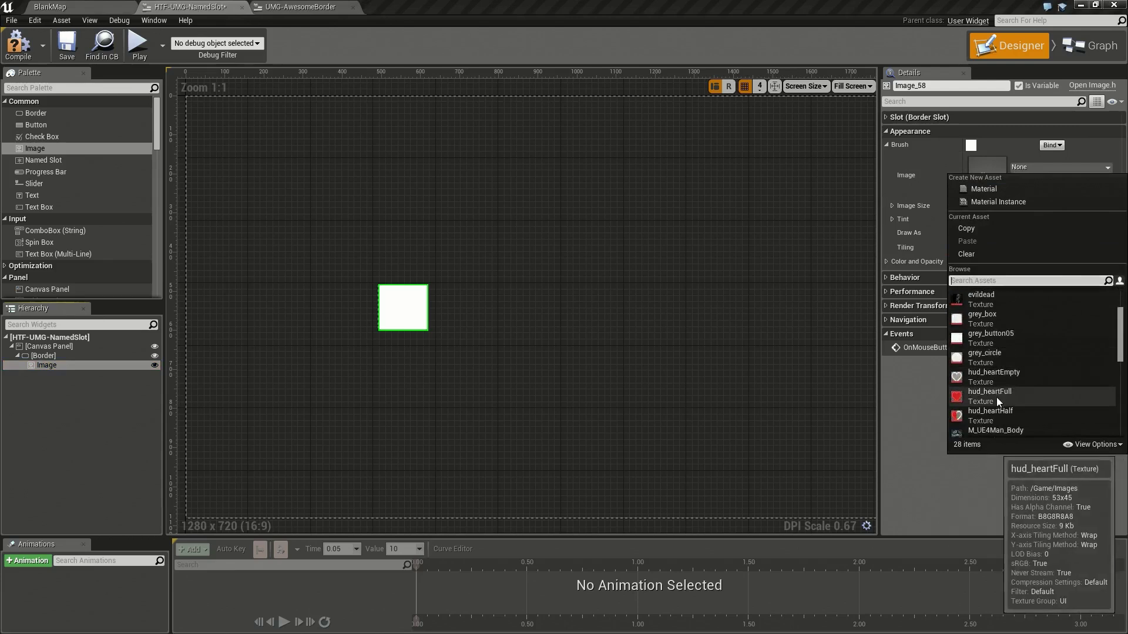
pyautogui.click(997, 397)
pyautogui.click(534, 304)
pyautogui.click(14, 357)
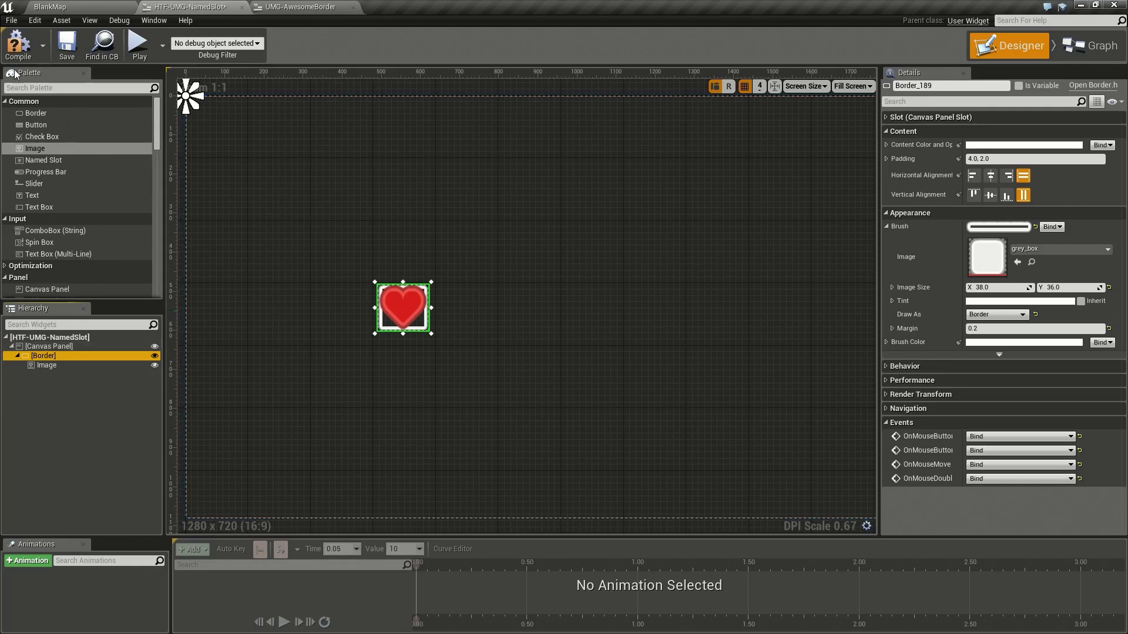
pyautogui.click(63, 42)
# Delete the Named Slot from UMG-AwesomeBorder's Border, then compile and save it.
pyautogui.click(300, 7)
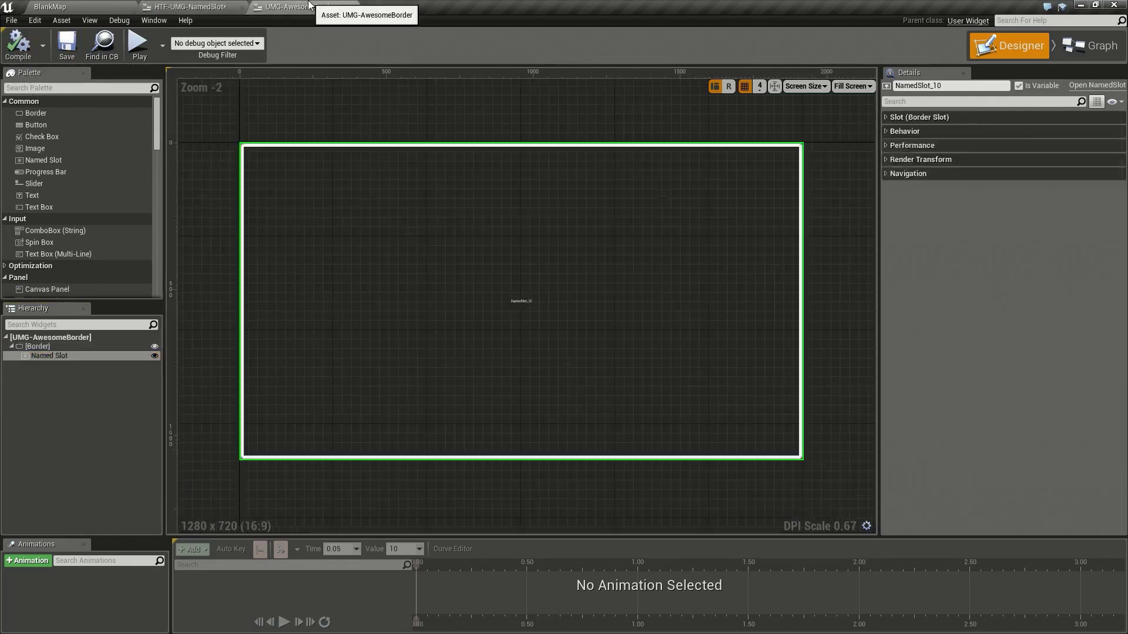
pyautogui.click(63, 356)
pyautogui.press('Delete')
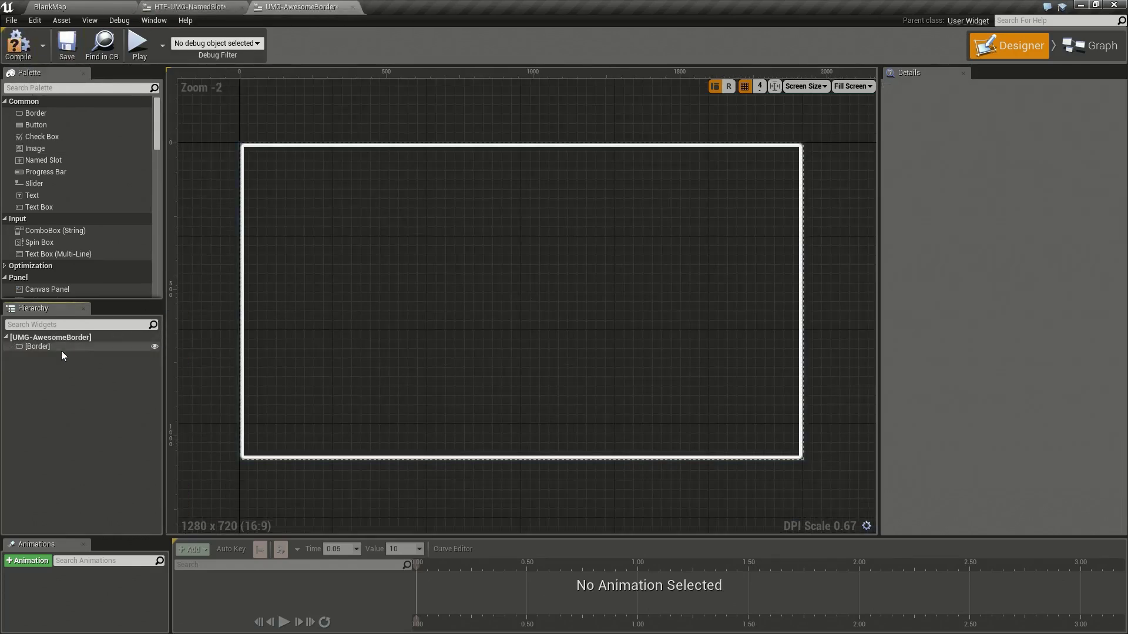
pyautogui.click(18, 45)
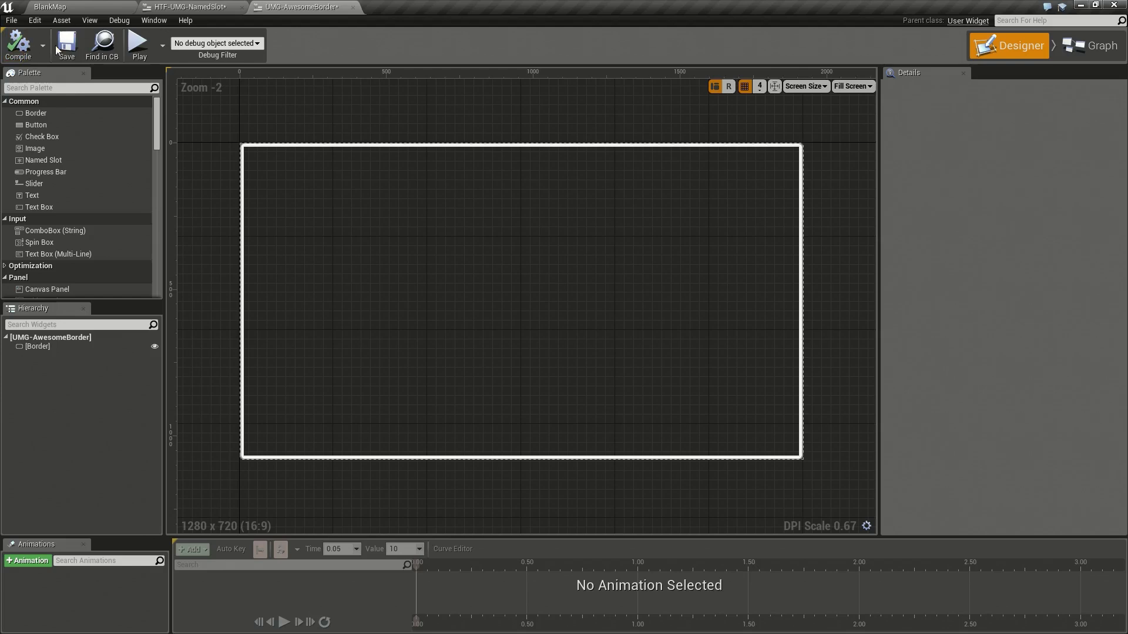
pyautogui.click(67, 44)
# Place a UMG-Awesome Border instance on the HTF-UMG-NamedSlot canvas right of the heart.
pyautogui.click(177, 6)
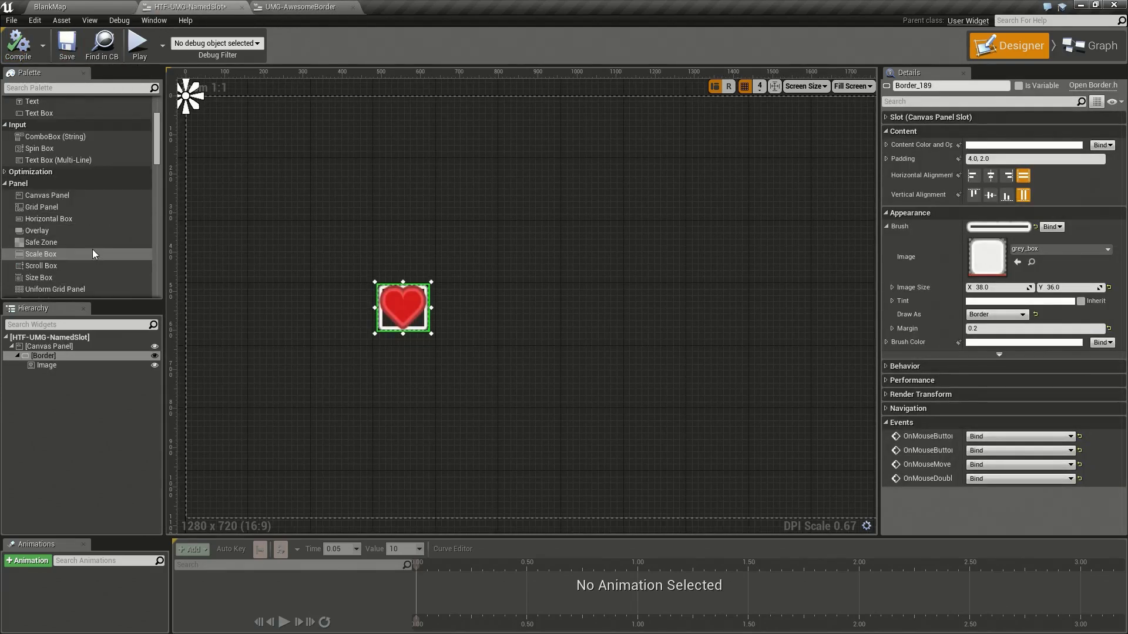
pyautogui.scroll(-15, 93, 252)
pyautogui.scroll(-2, 86, 258)
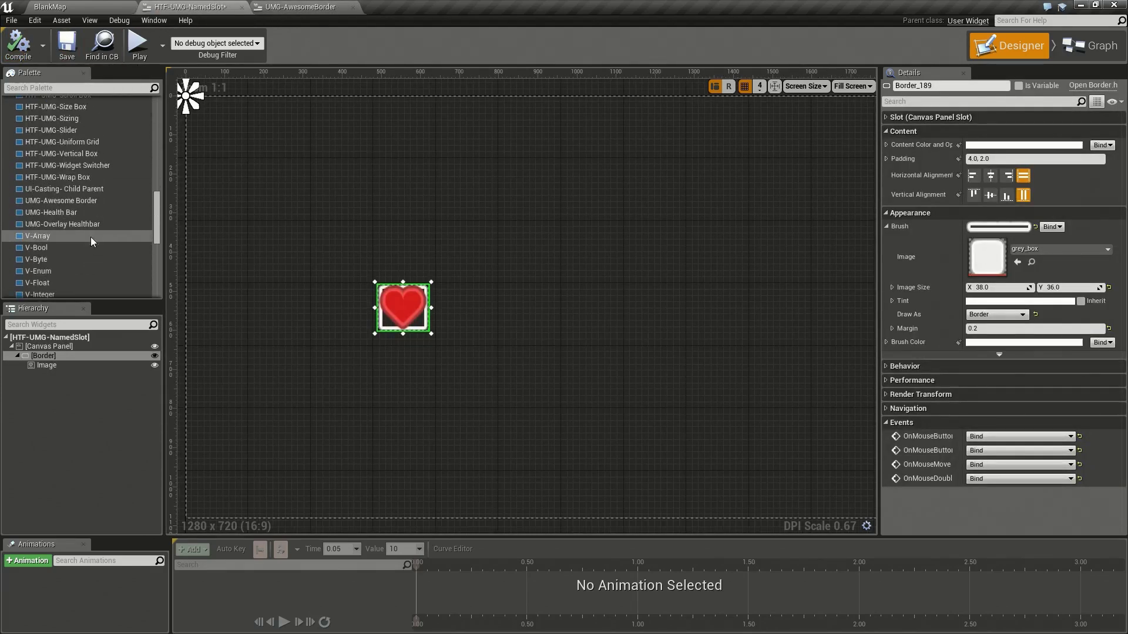
pyautogui.moveTo(62, 201); pyautogui.dragTo(736, 369)
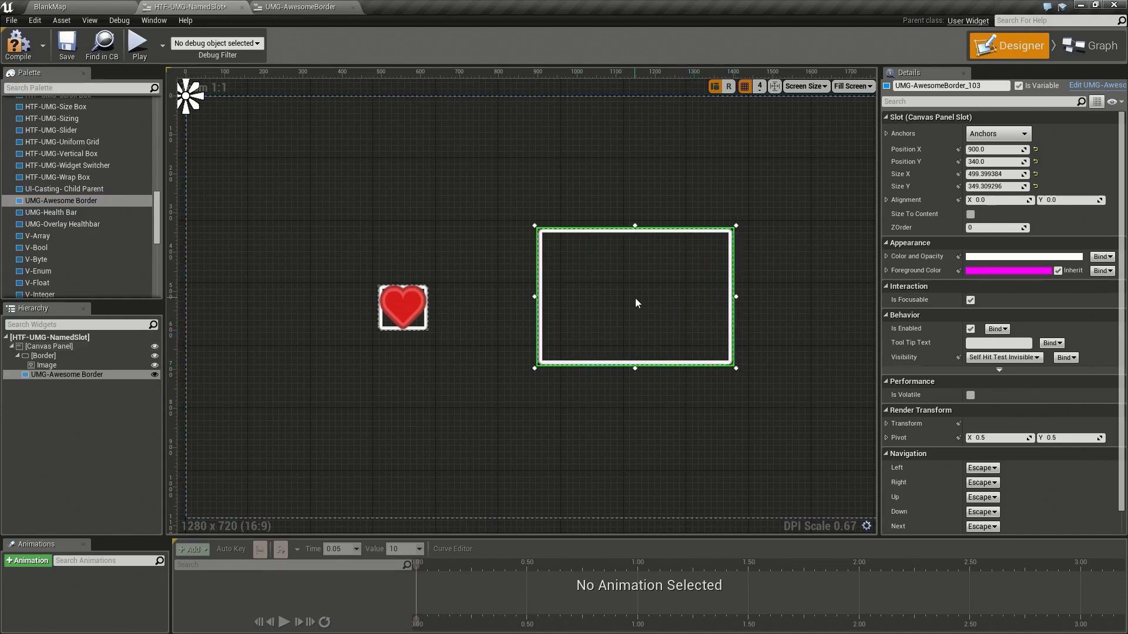
pyautogui.scroll(10, 21, 206)
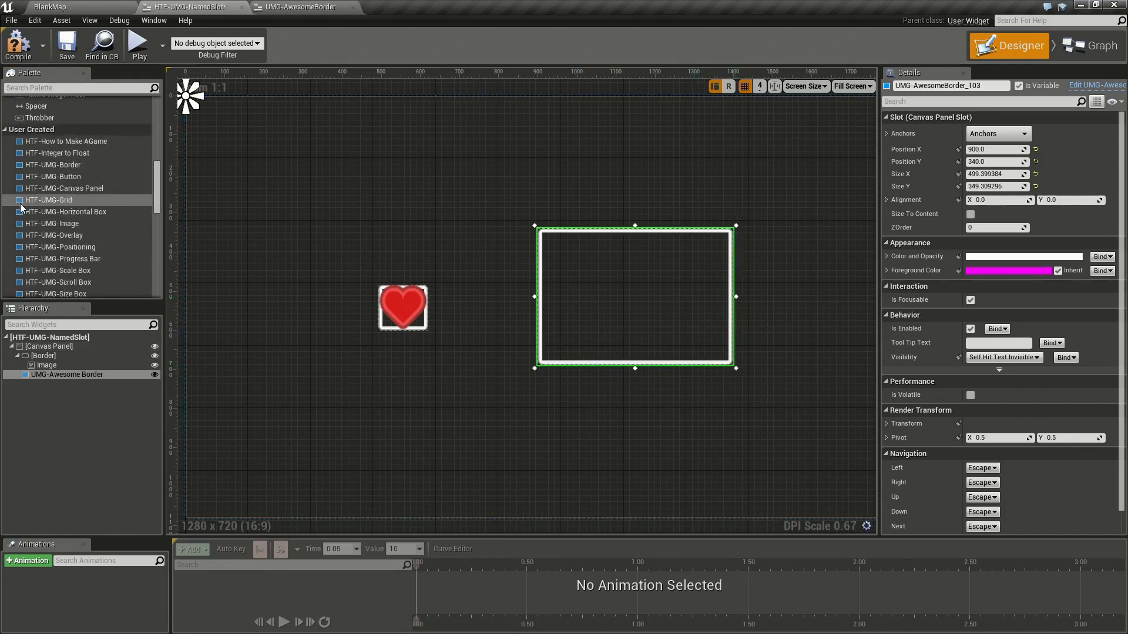
pyautogui.scroll(1, 21, 206)
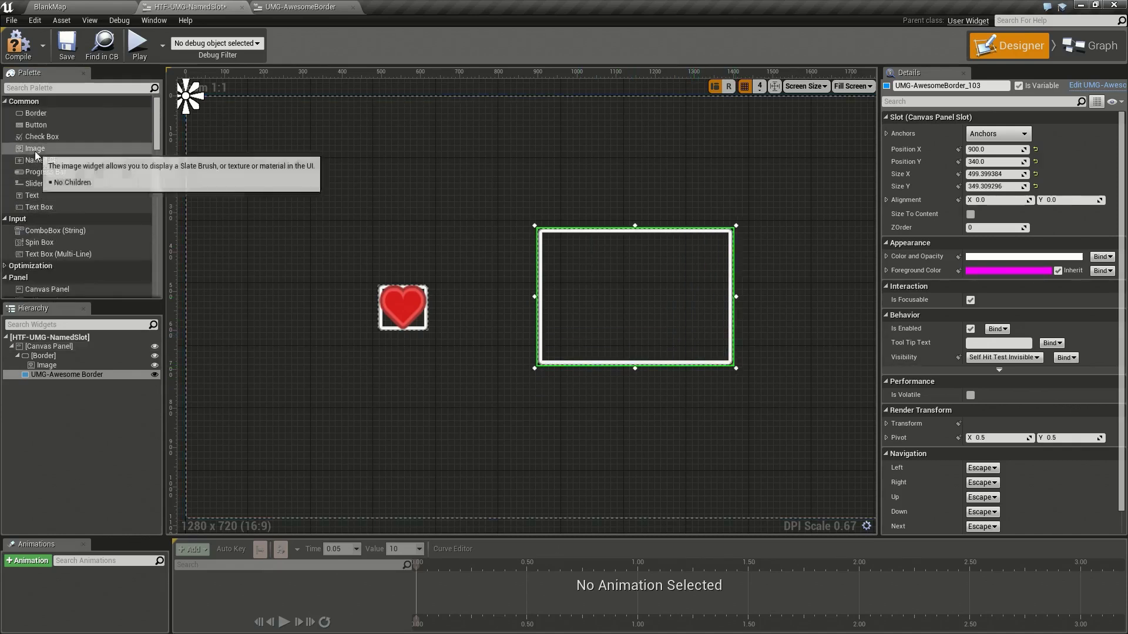
pyautogui.moveTo(35, 148); pyautogui.dragTo(72, 374)
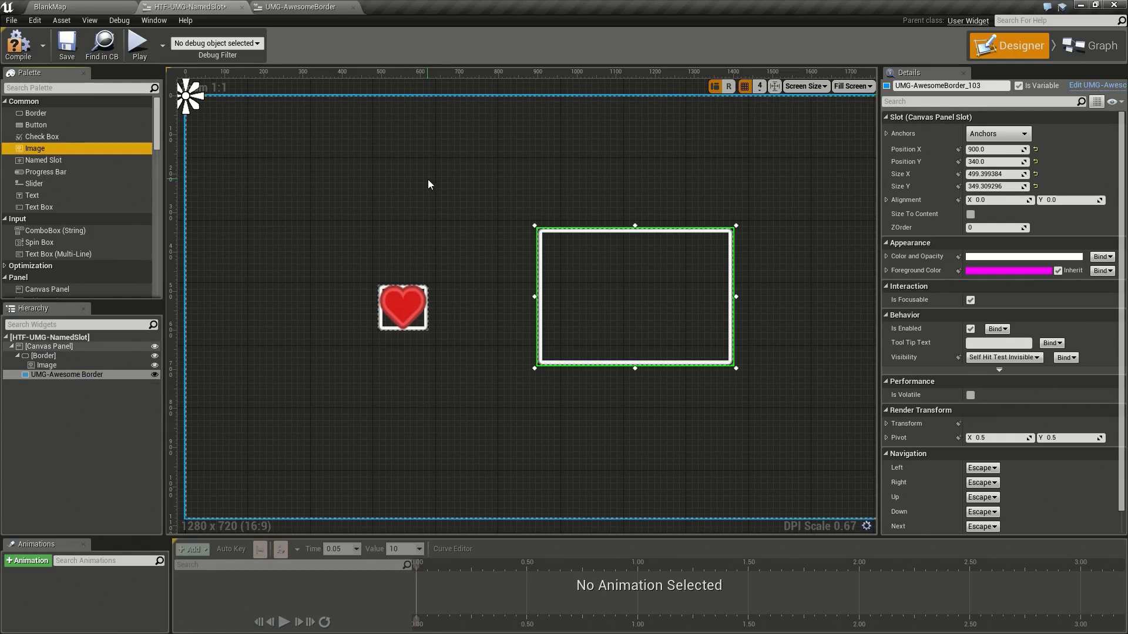
# Add a Named Slot back inside UMG-AwesomeBorder's Border, then return to HTF-UMG-NamedSlot.
pyautogui.click(283, 7)
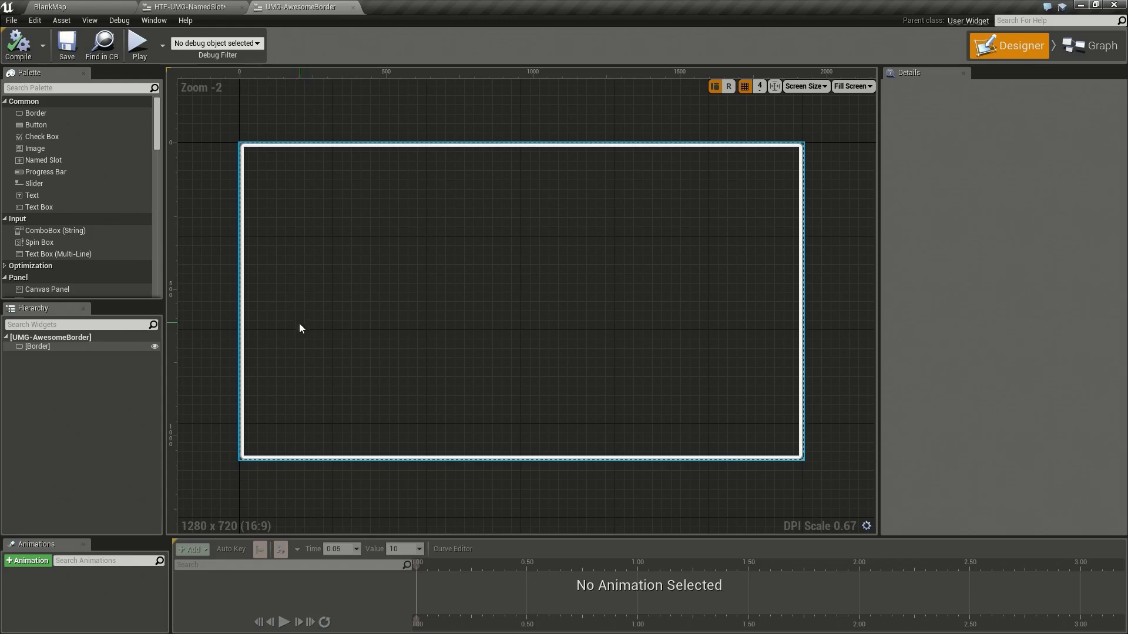
pyautogui.click(54, 346)
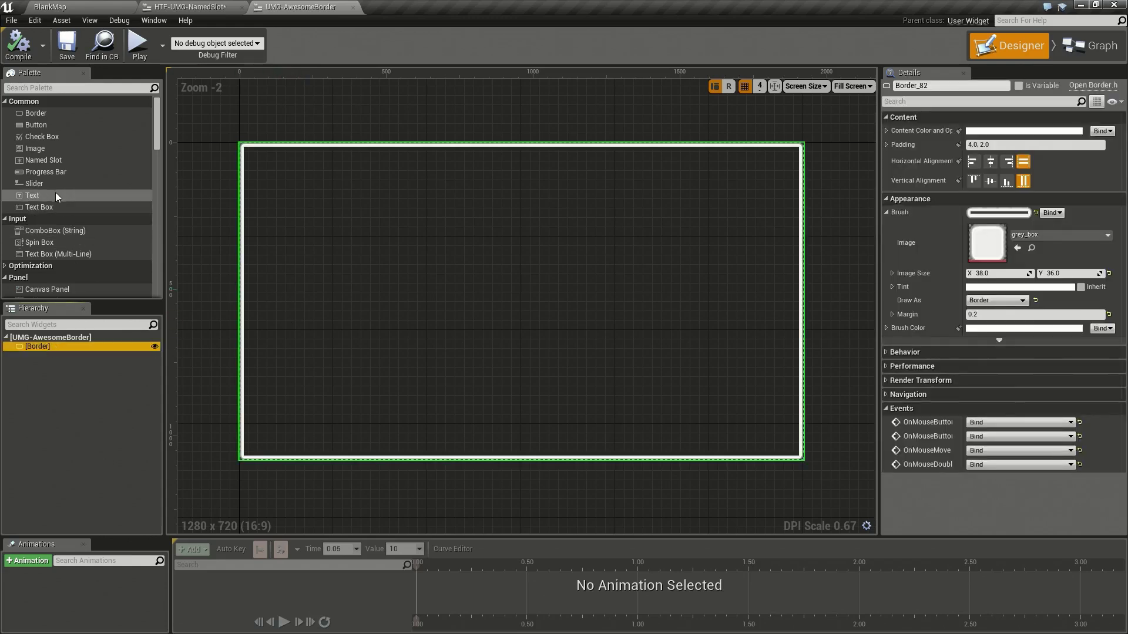
pyautogui.moveTo(49, 160); pyautogui.dragTo(52, 348)
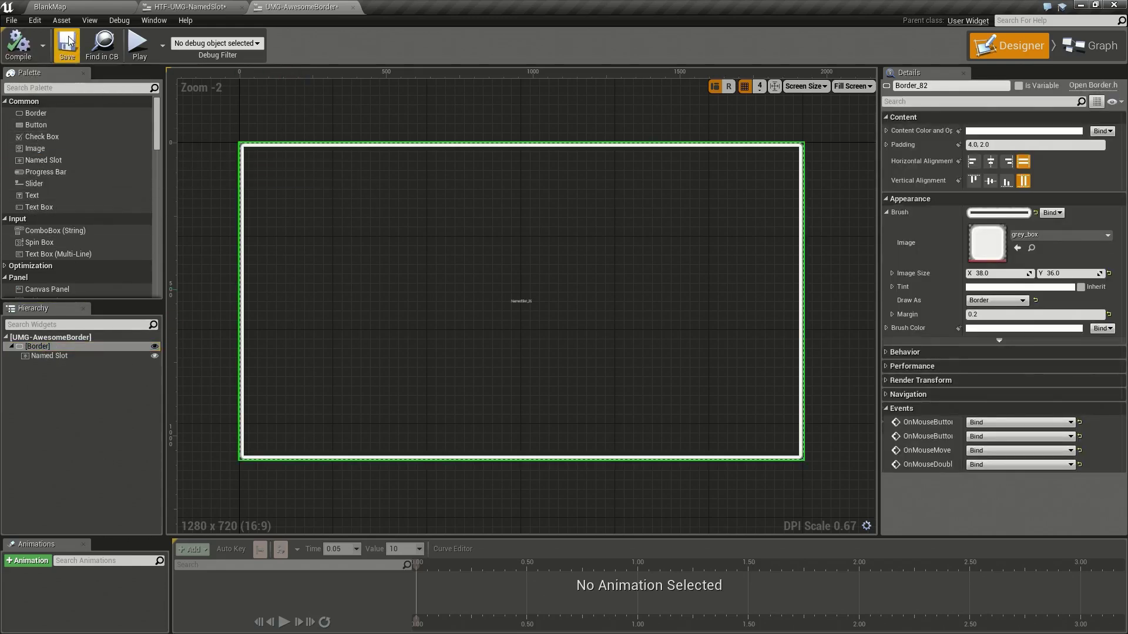
pyautogui.click(55, 356)
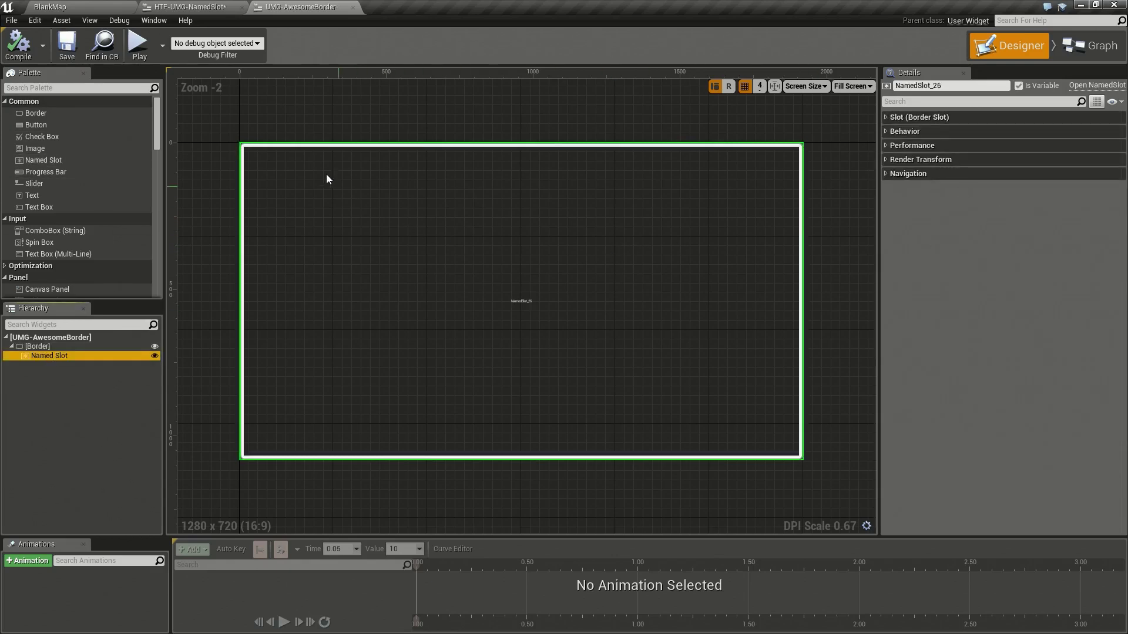
pyautogui.click(206, 7)
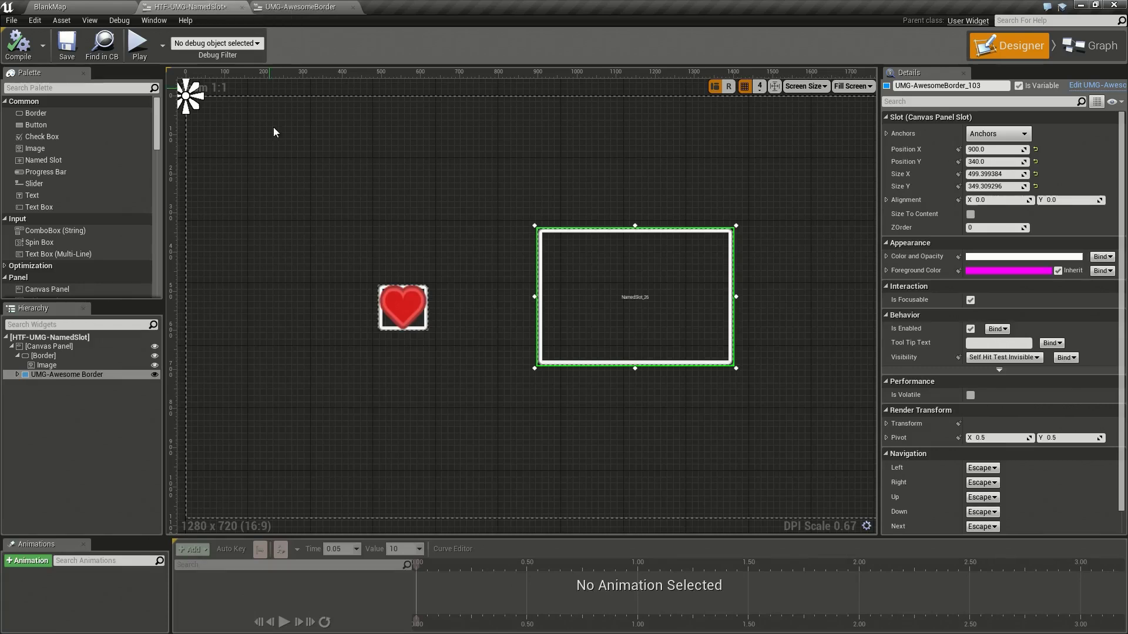
# Put an Image with the hud_heartHalf texture into the Awesome Border's NamedSlot_26.
pyautogui.click(18, 376)
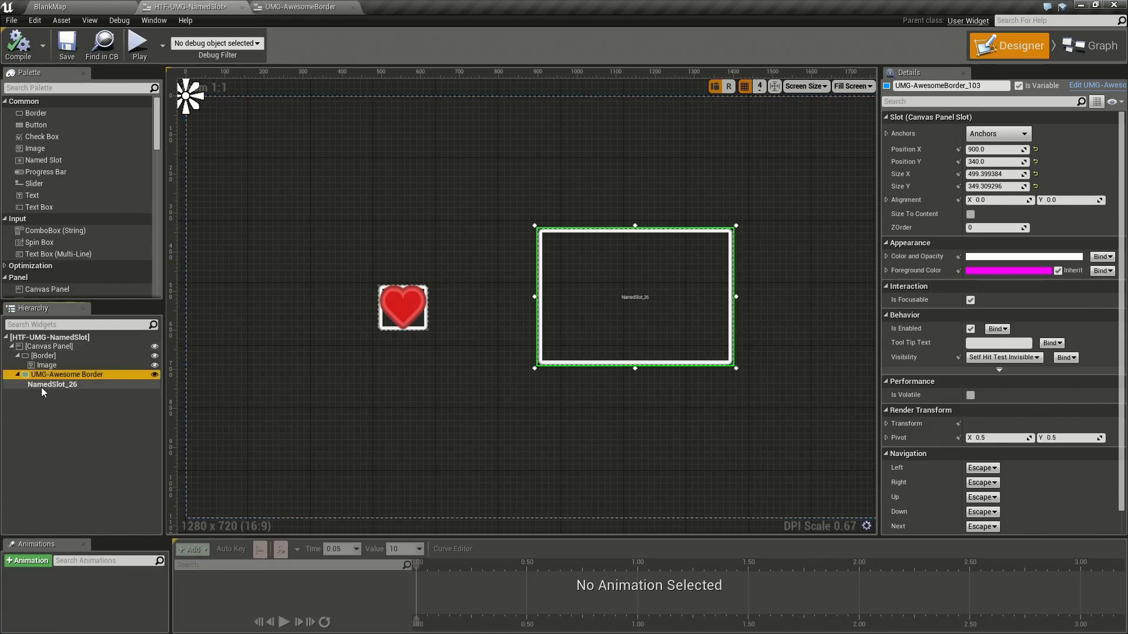
pyautogui.click(41, 385)
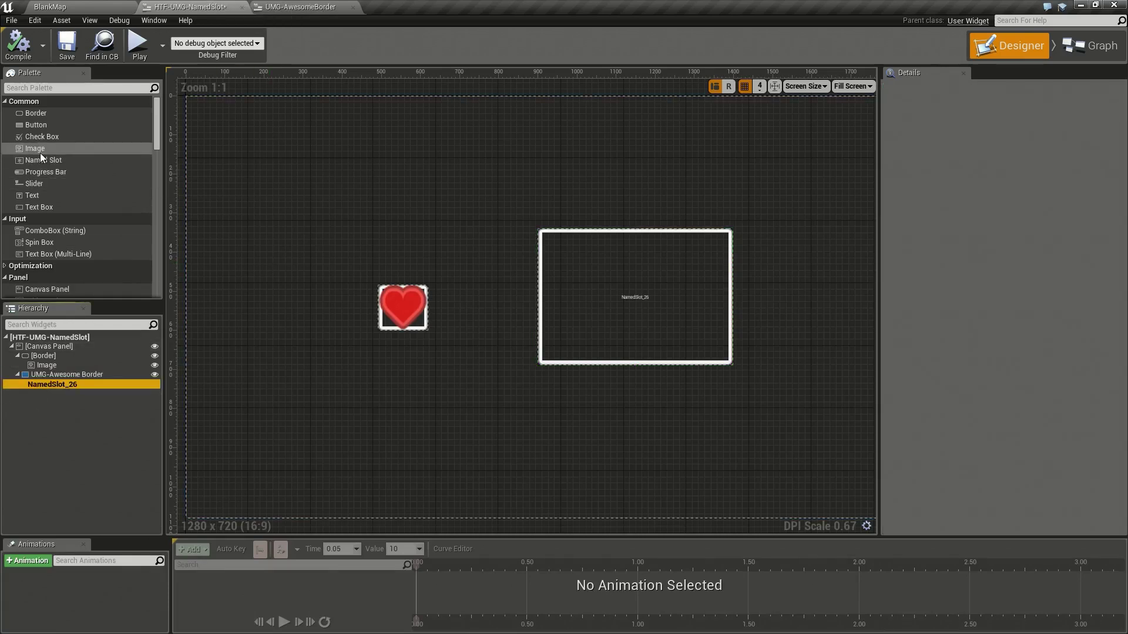
pyautogui.click(40, 150)
pyautogui.moveTo(94, 222); pyautogui.dragTo(54, 385)
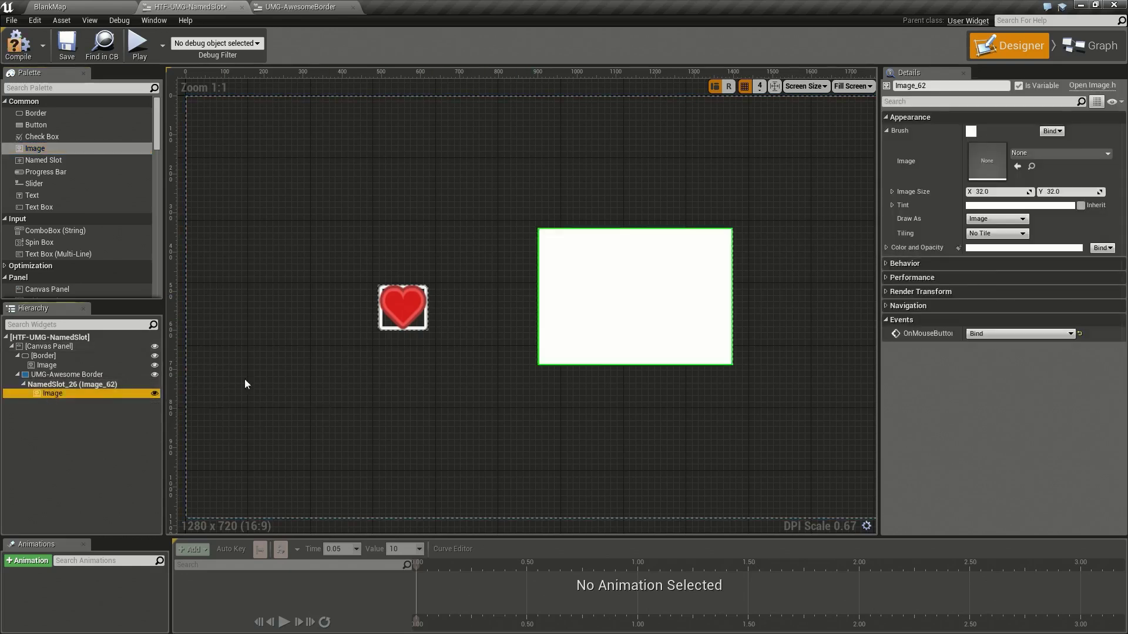
pyautogui.click(1056, 154)
pyautogui.scroll(-5, 1043, 333)
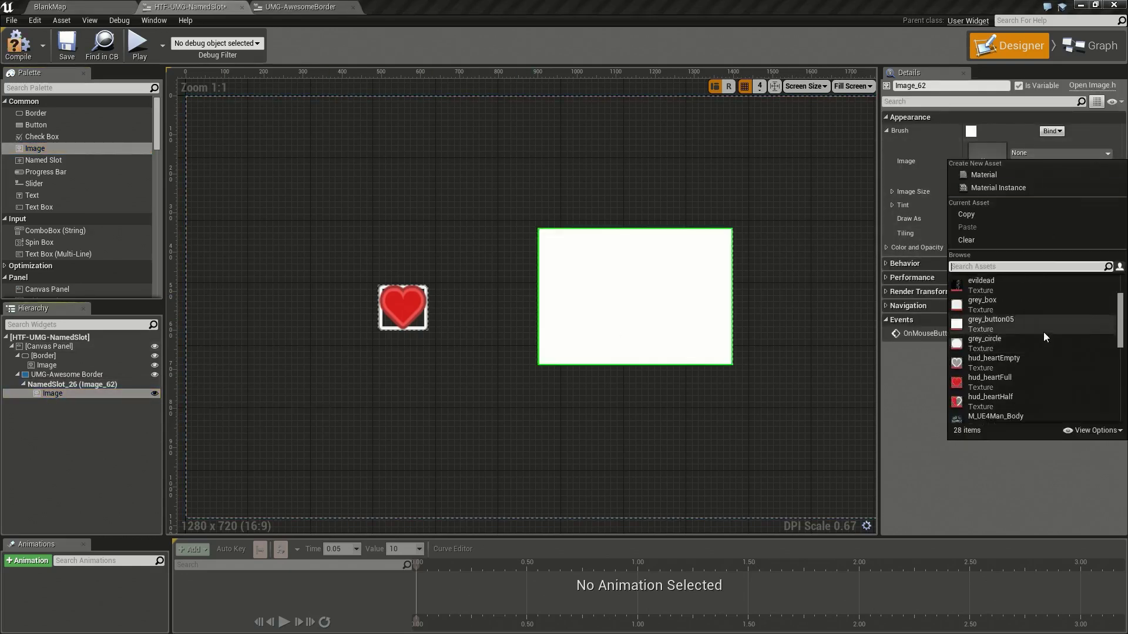
pyautogui.click(997, 353)
pyautogui.click(586, 399)
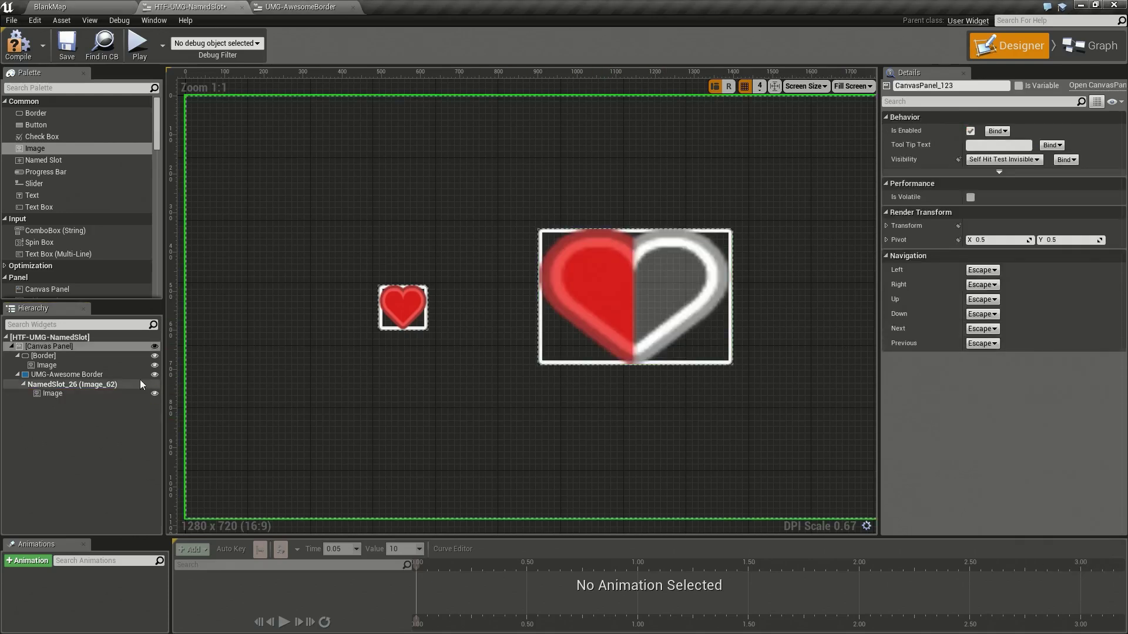
# Shrink the Awesome Border instance to about 170×138.
pyautogui.click(66, 374)
pyautogui.moveTo(734, 368); pyautogui.dragTo(608, 285)
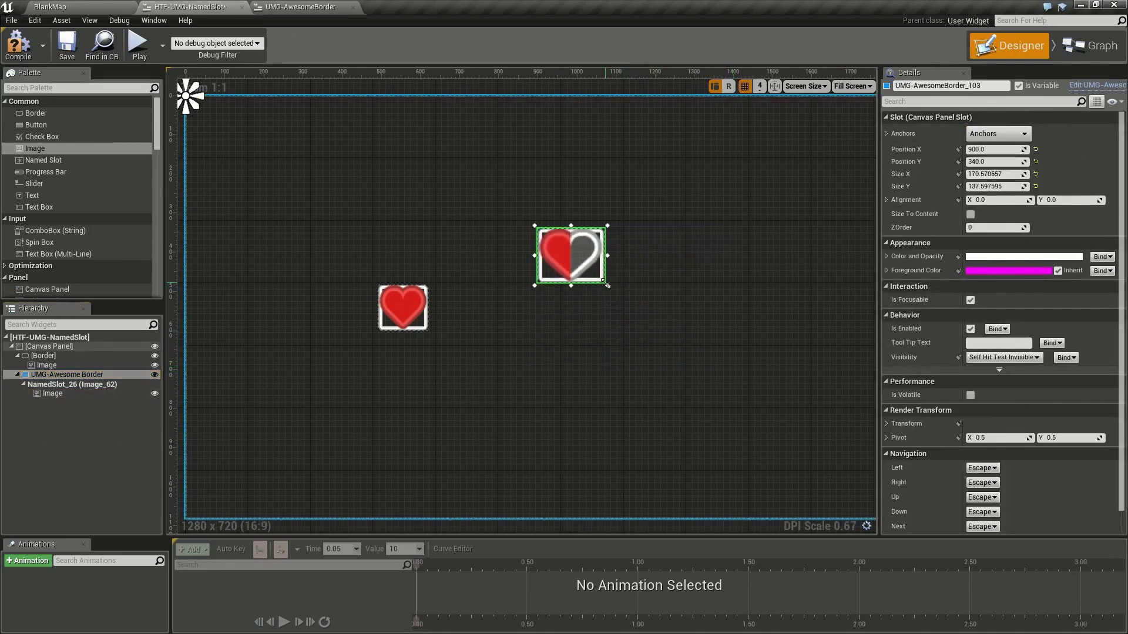
pyautogui.click(70, 393)
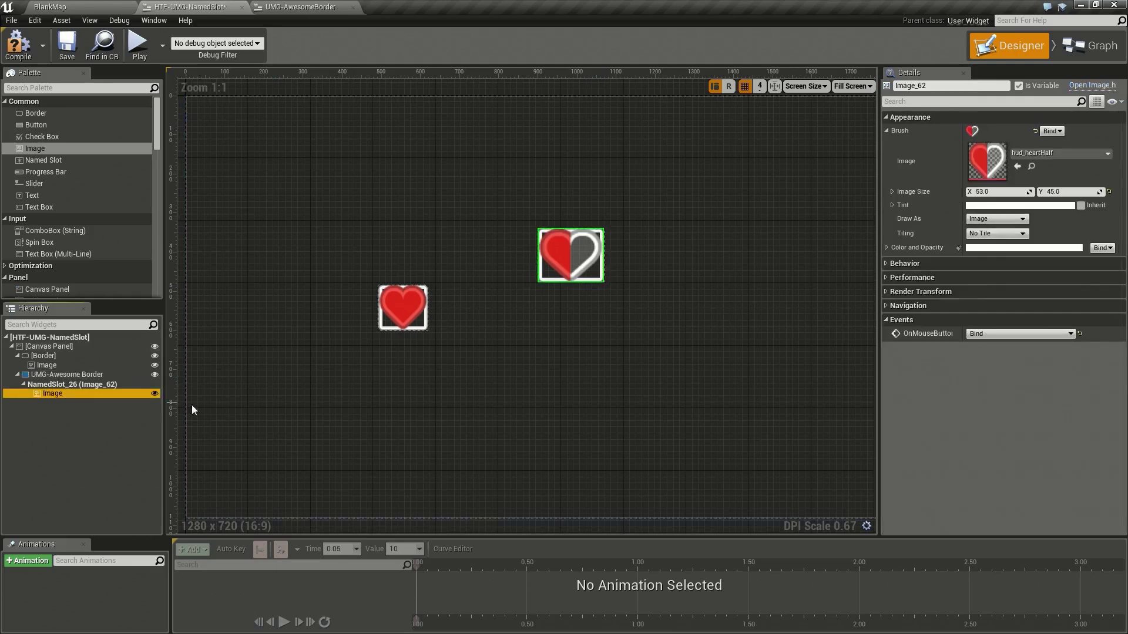
pyautogui.click(52, 374)
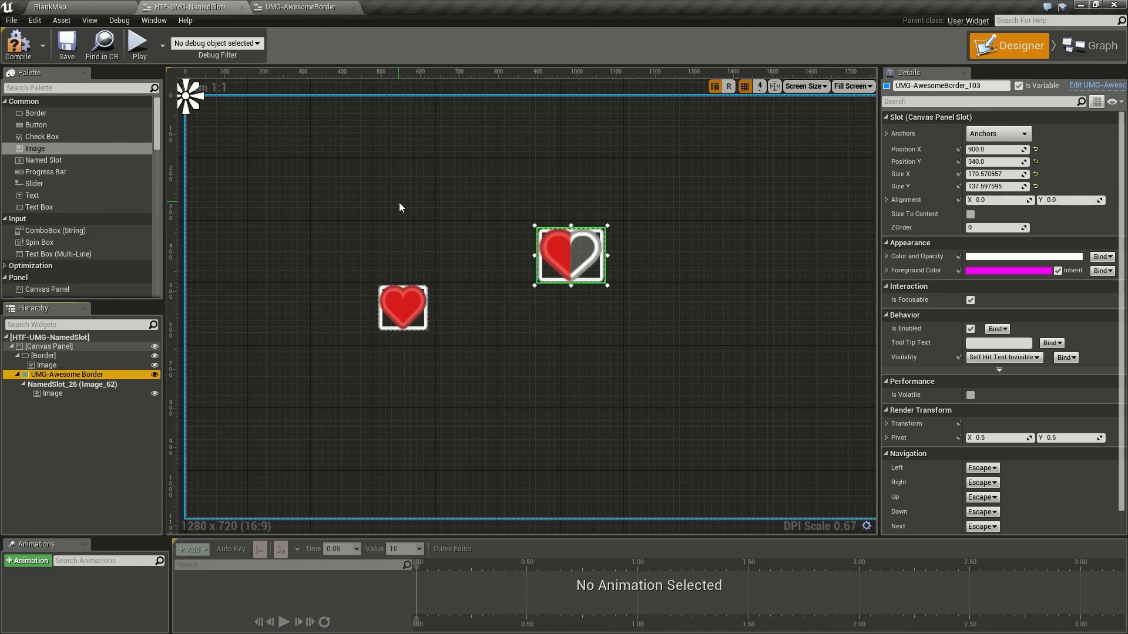
# Open the ResizableWidget project and its Widgets/ResizableWindow widget blueprint.
pyautogui.click(54, 8)
pyautogui.click(12, 20)
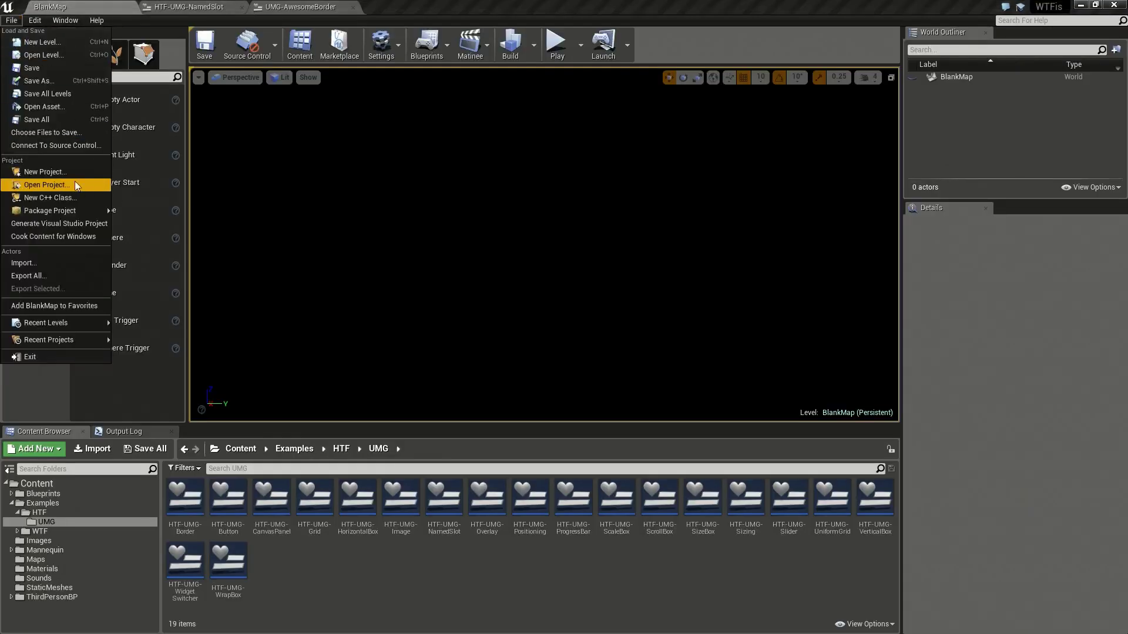
pyautogui.click(47, 184)
pyautogui.doubleClick(600, 174)
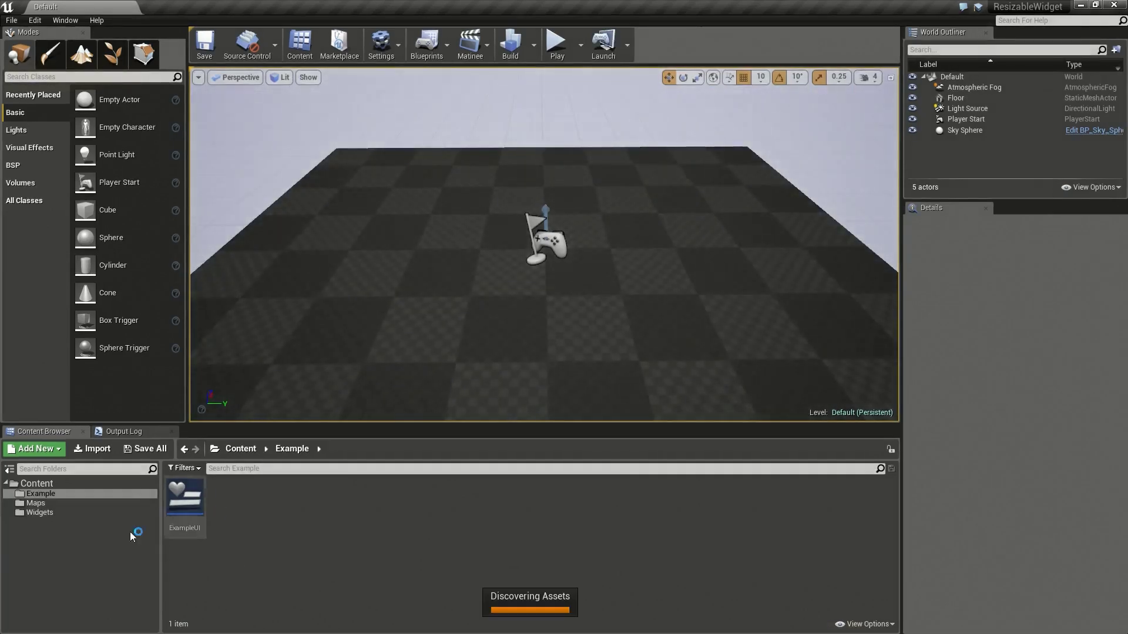
pyautogui.click(41, 513)
pyautogui.click(221, 498)
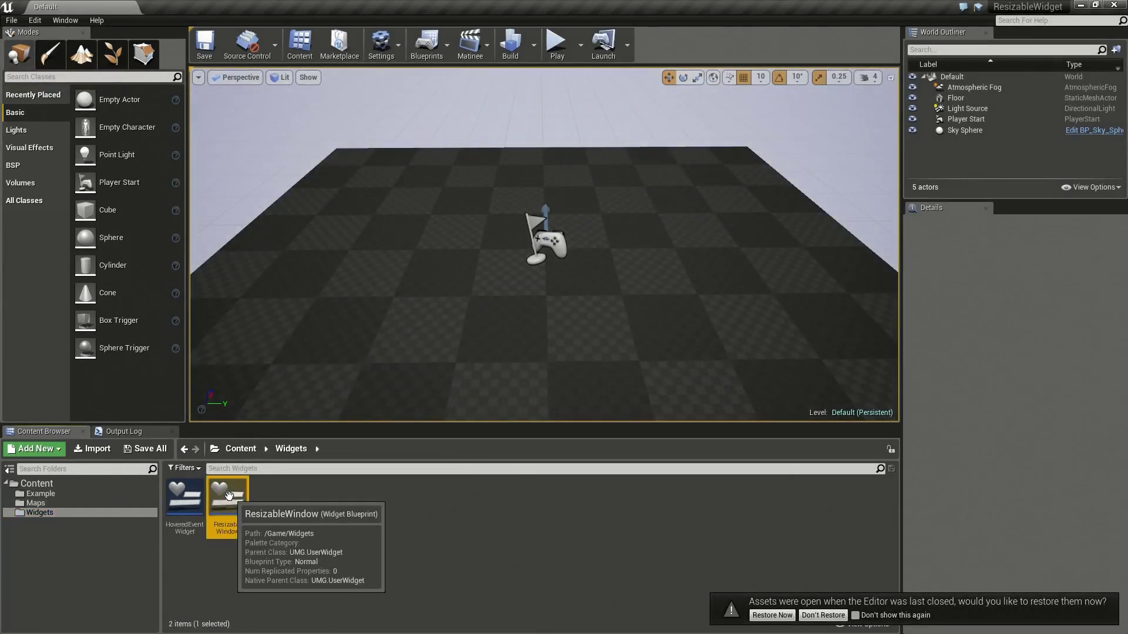
pyautogui.doubleClick(221, 498)
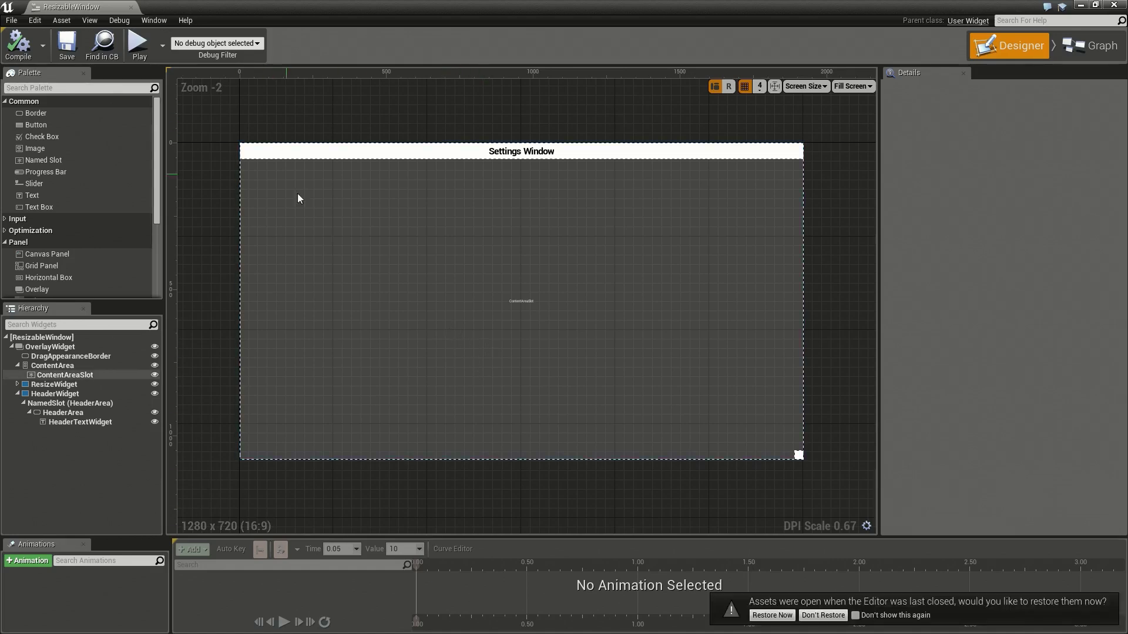
# Dock the ResizableWindow editor beside the Default level and inspect ContentArea and ContentAreaSlot.
pyautogui.click(500, 288)
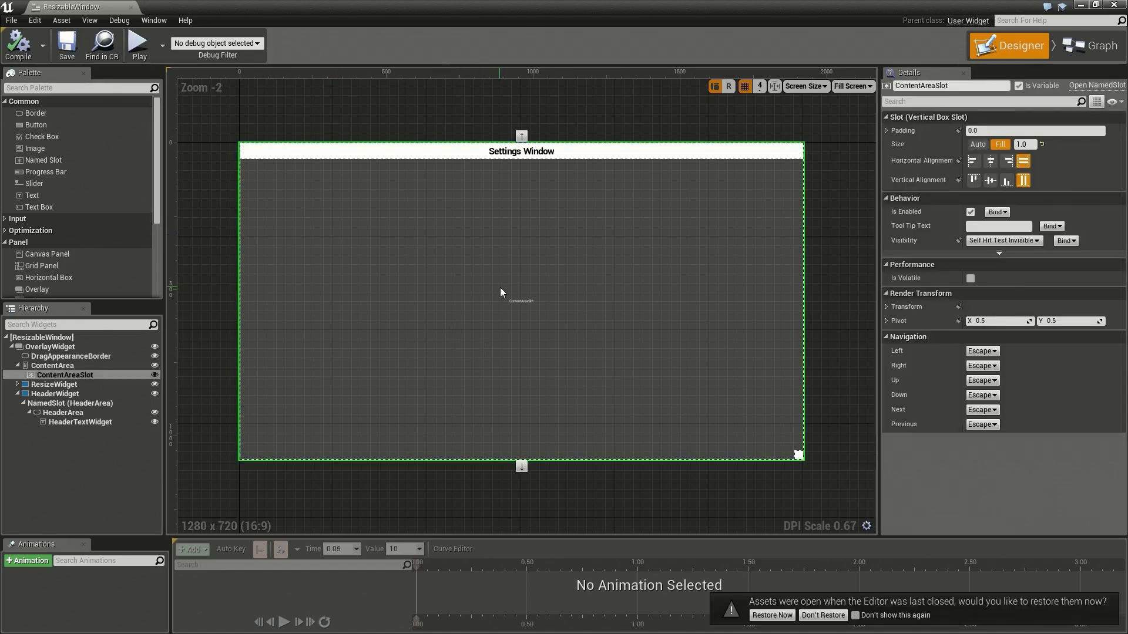
pyautogui.moveTo(77, 7); pyautogui.dragTo(182, 6)
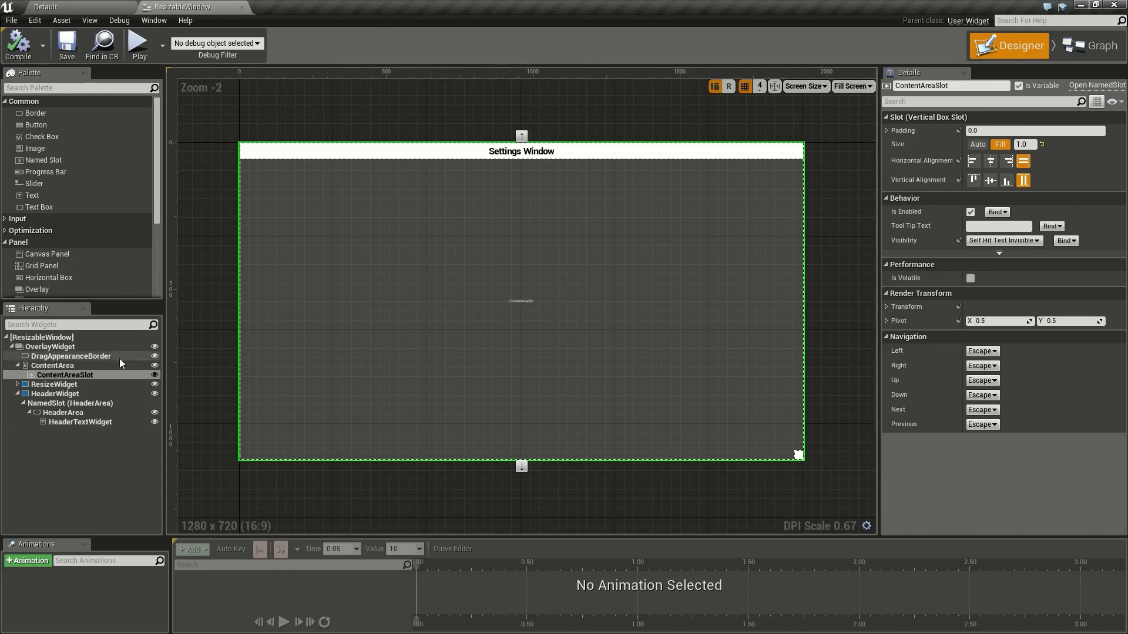
pyautogui.click(48, 366)
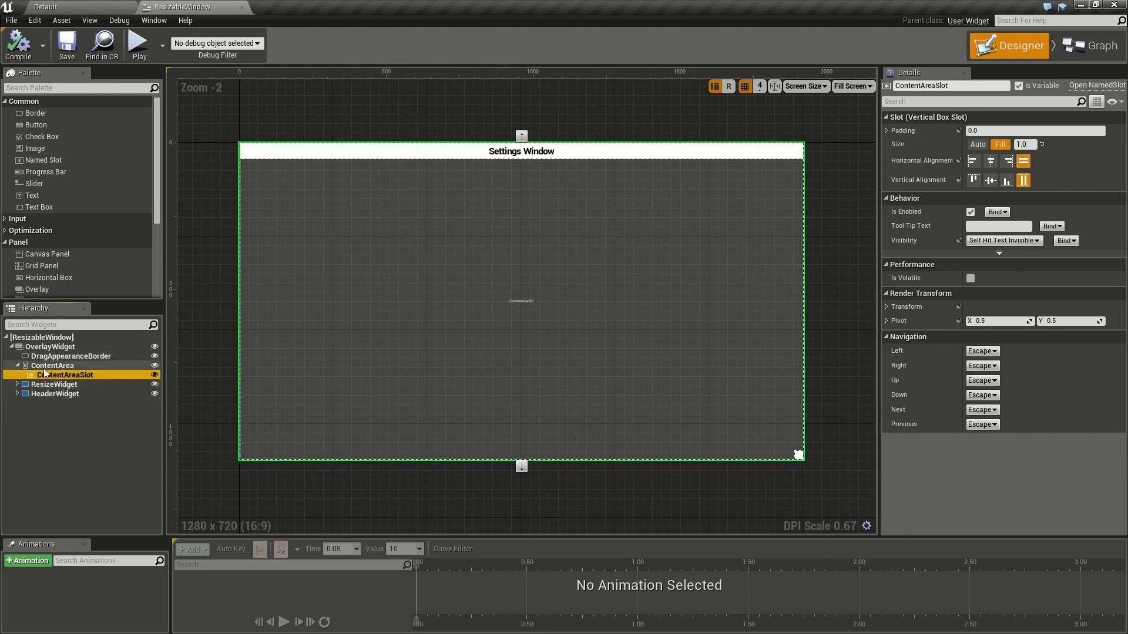
pyautogui.click(47, 375)
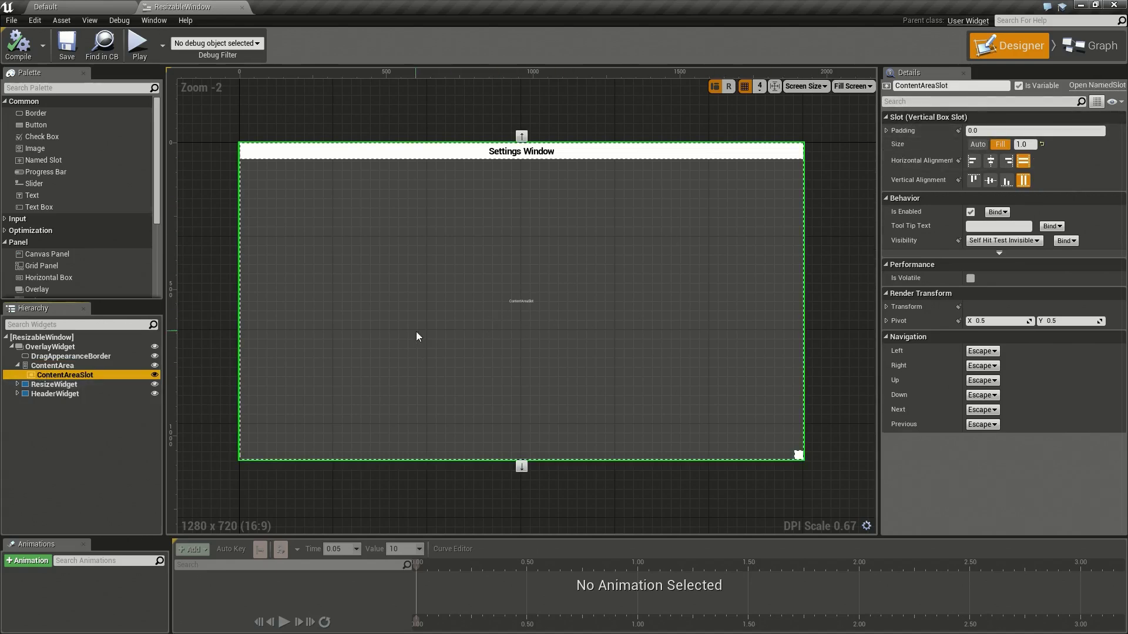
# Play-test the level, moving and enlarging the Text Block window, open the Example folder, then stop.
pyautogui.click(74, 6)
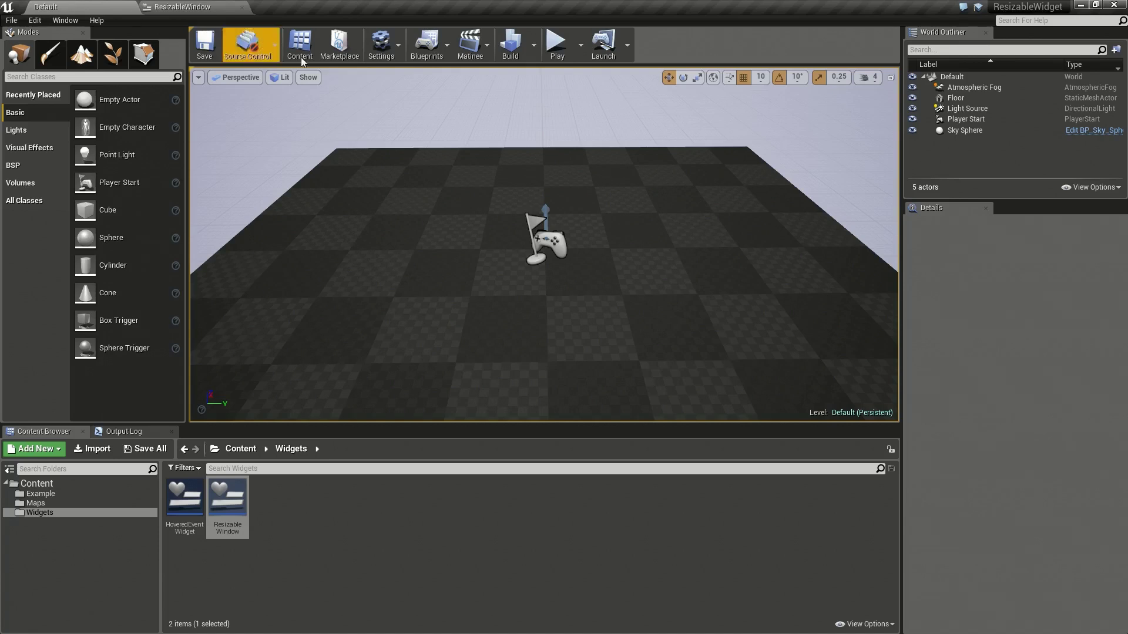
pyautogui.click(555, 47)
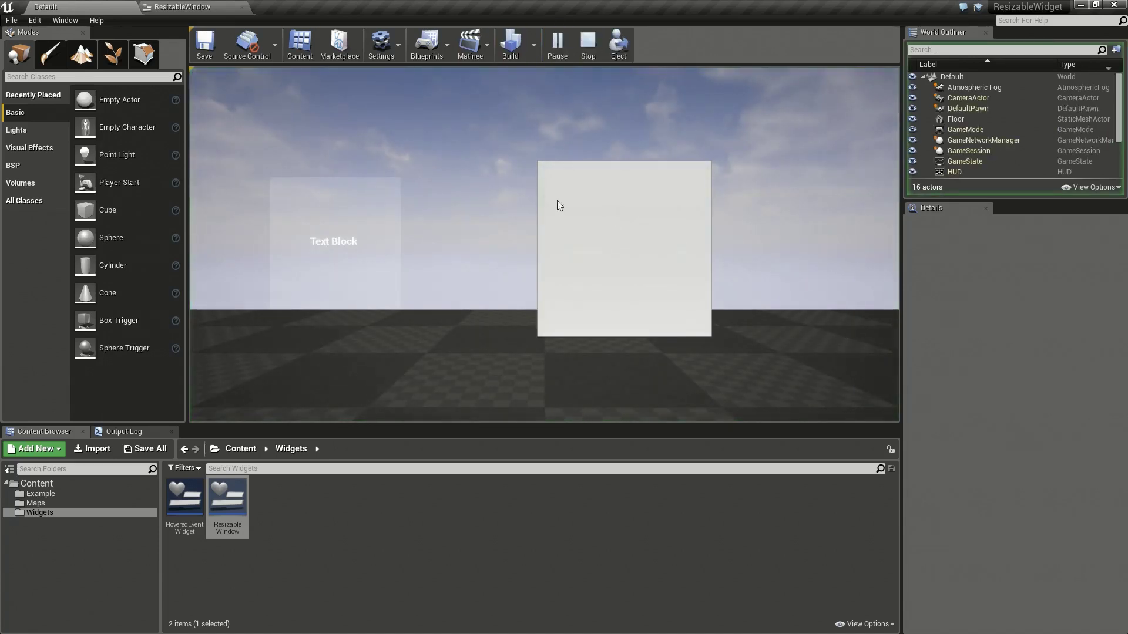
pyautogui.moveTo(369, 191); pyautogui.dragTo(349, 148)
pyautogui.moveTo(378, 259); pyautogui.dragTo(424, 308)
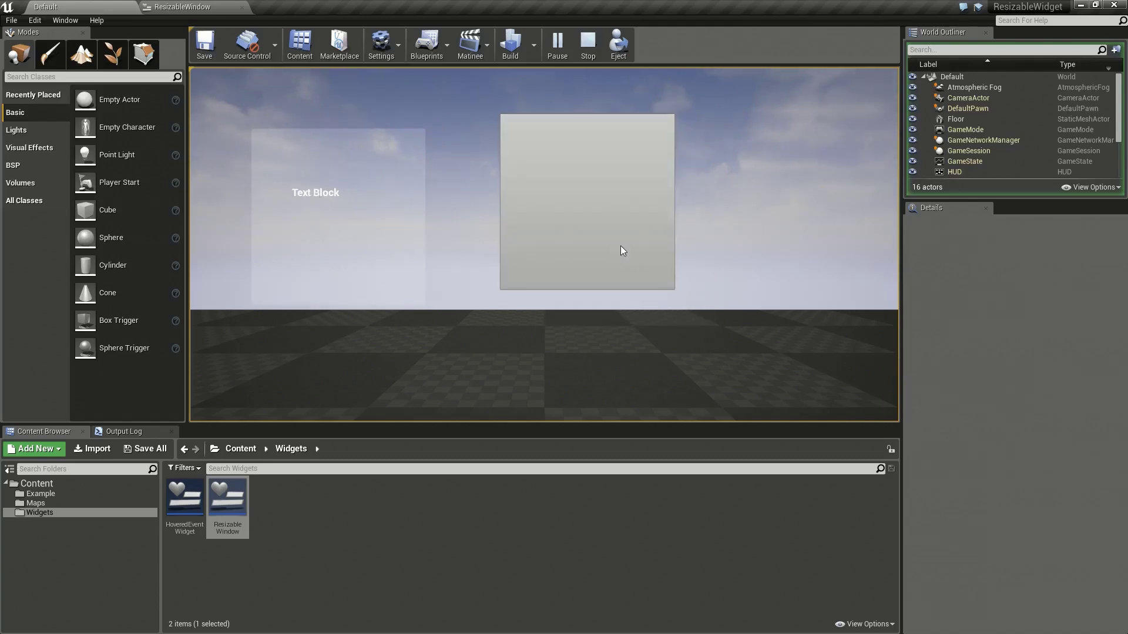
pyautogui.click(47, 494)
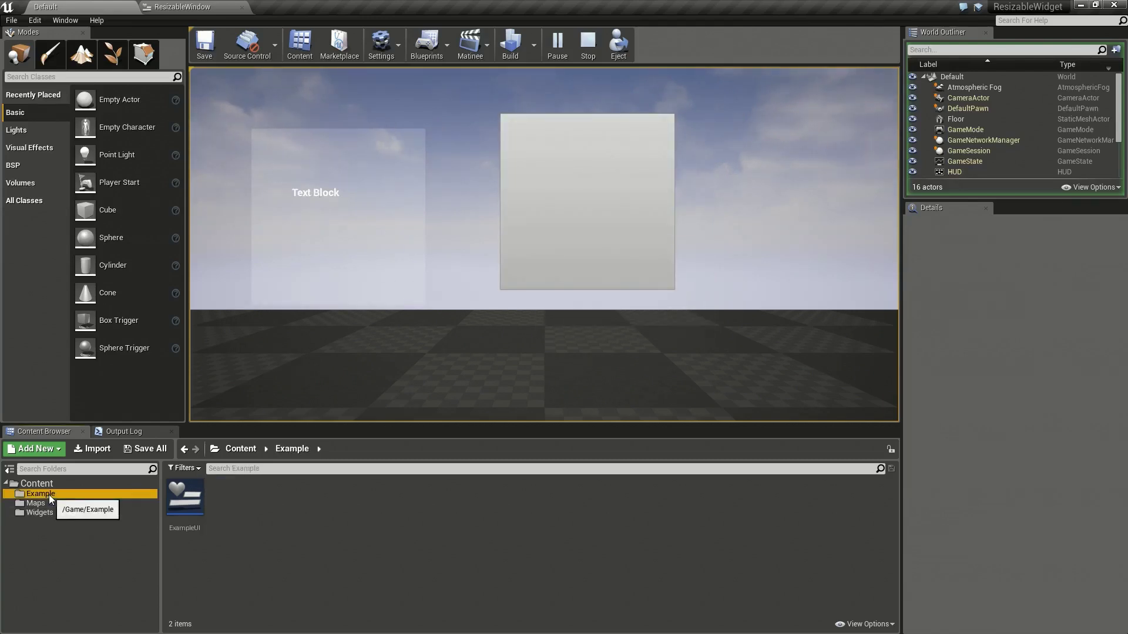
pyautogui.press('Escape')
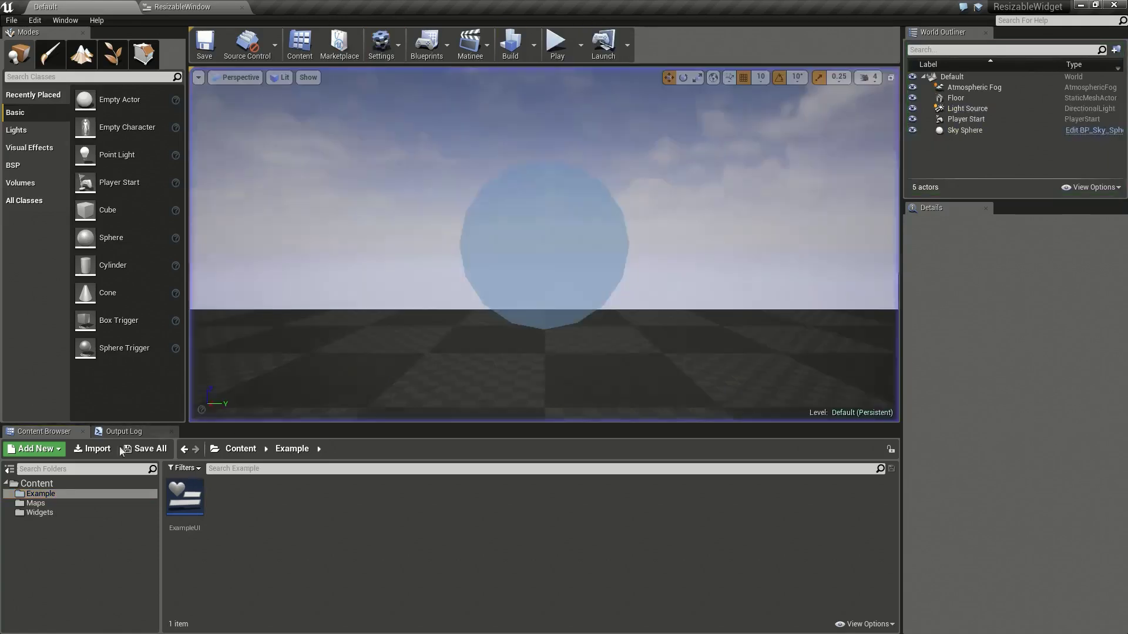
# In ExampleUI, add a third Resizable Window sized about 389×478.
pyautogui.doubleClick(185, 498)
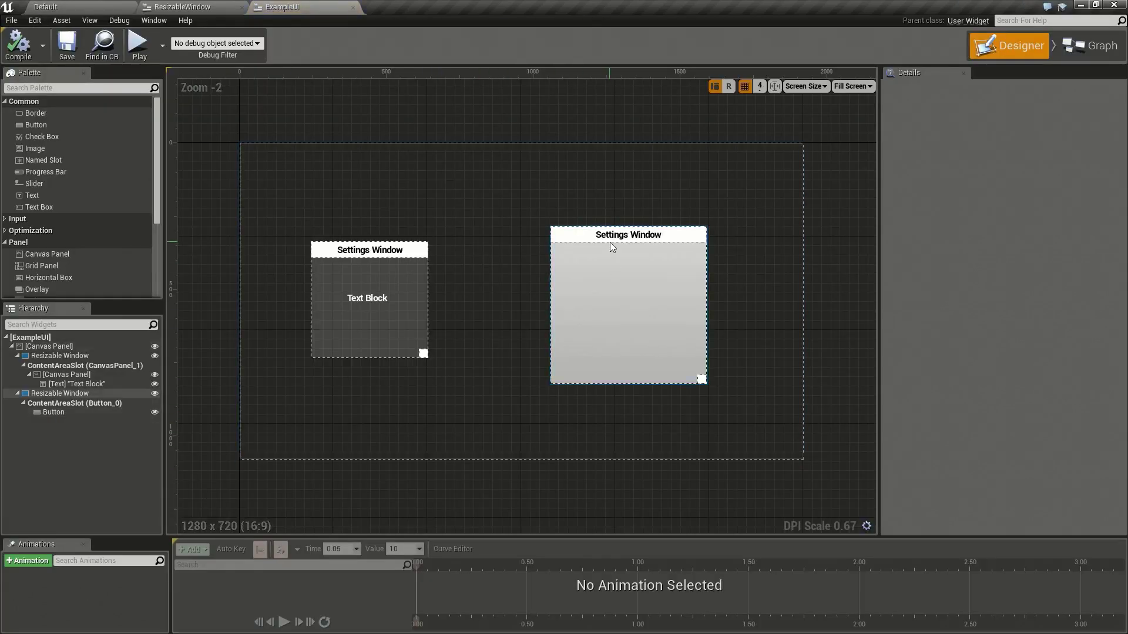
pyautogui.moveTo(610, 242); pyautogui.dragTo(686, 191)
pyautogui.scroll(-3, 47, 238)
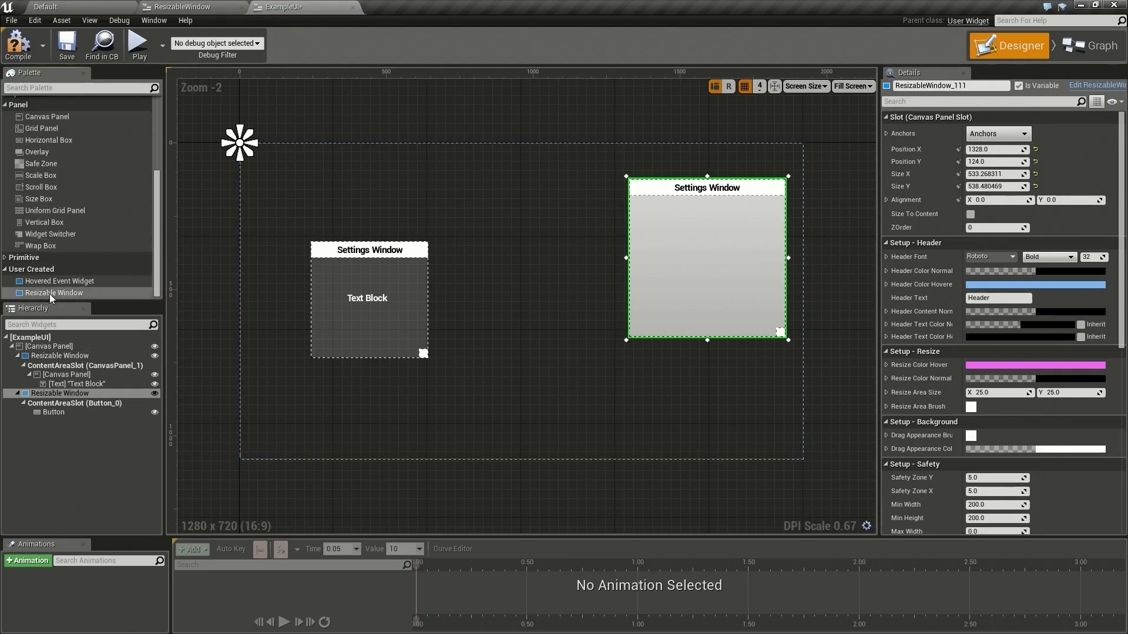
pyautogui.moveTo(50, 297); pyautogui.dragTo(476, 211)
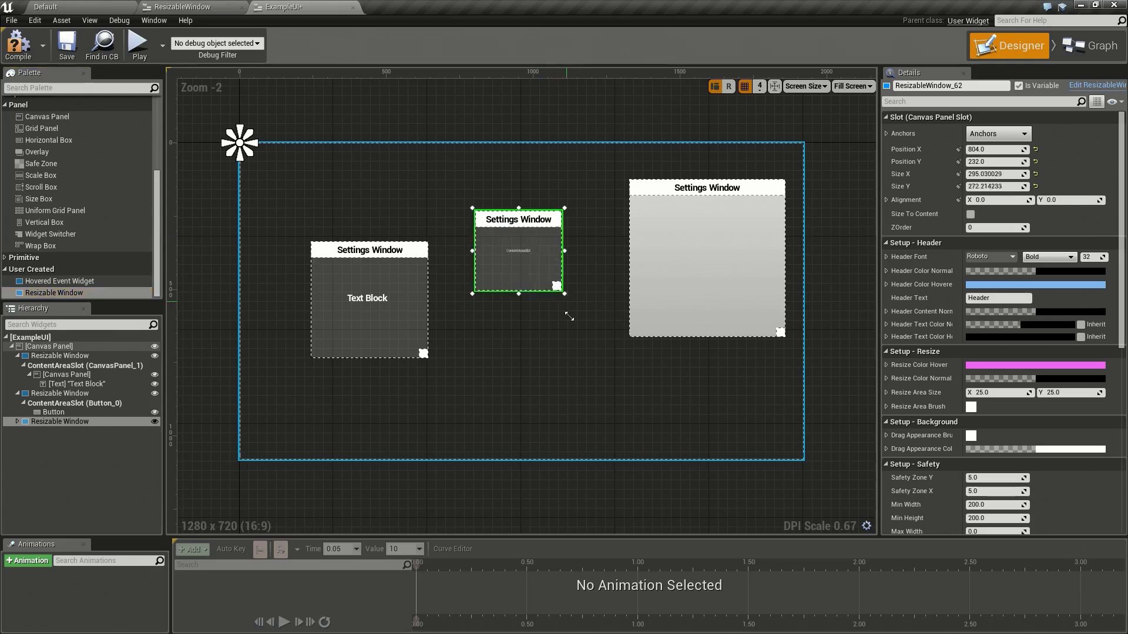
pyautogui.moveTo(570, 316); pyautogui.dragTo(592, 354)
# Put a white Image into the new window's ContentAreaSlot.
pyautogui.click(17, 422)
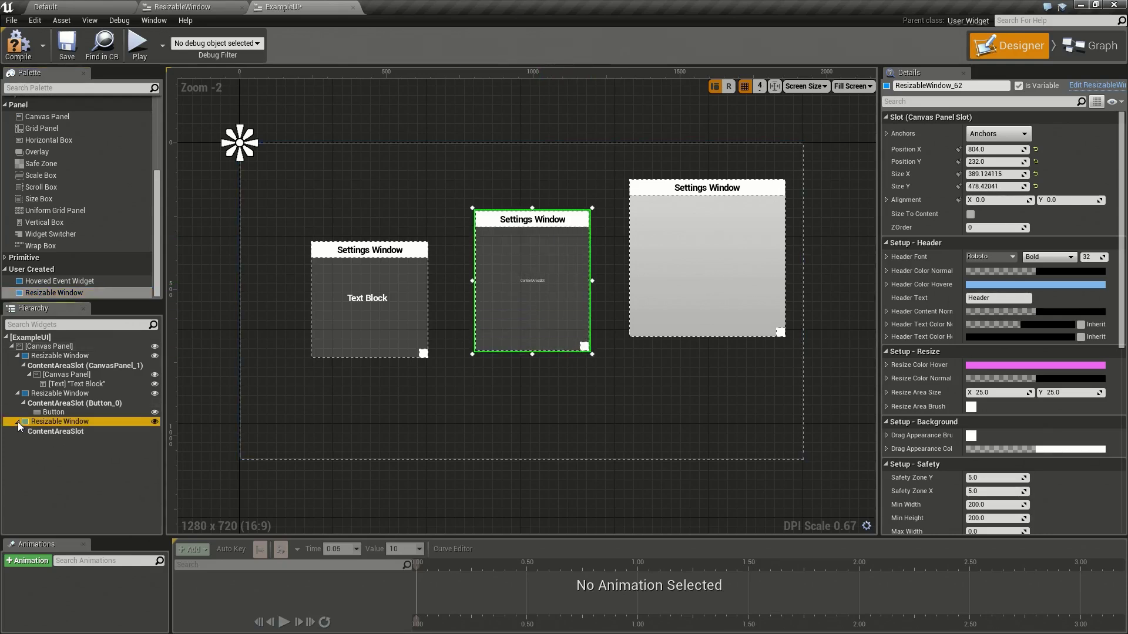
pyautogui.click(61, 429)
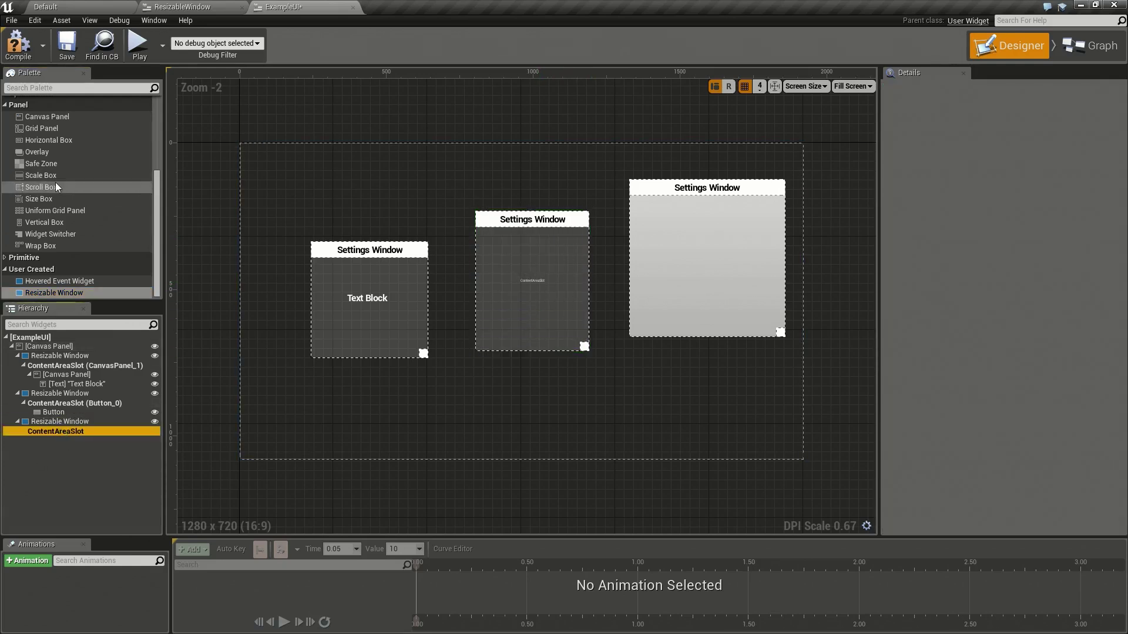
pyautogui.scroll(5, 56, 183)
pyautogui.moveTo(38, 150); pyautogui.dragTo(62, 432)
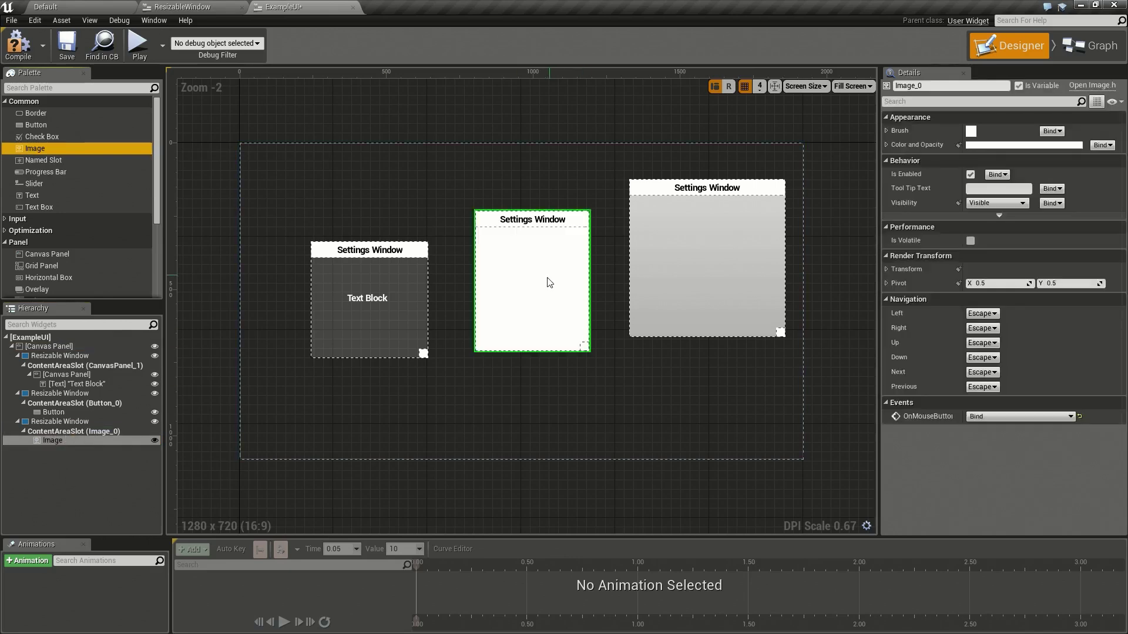
# Run the Standalone Game preview, enlarging the middle window and moving it down-right.
pyautogui.click(137, 44)
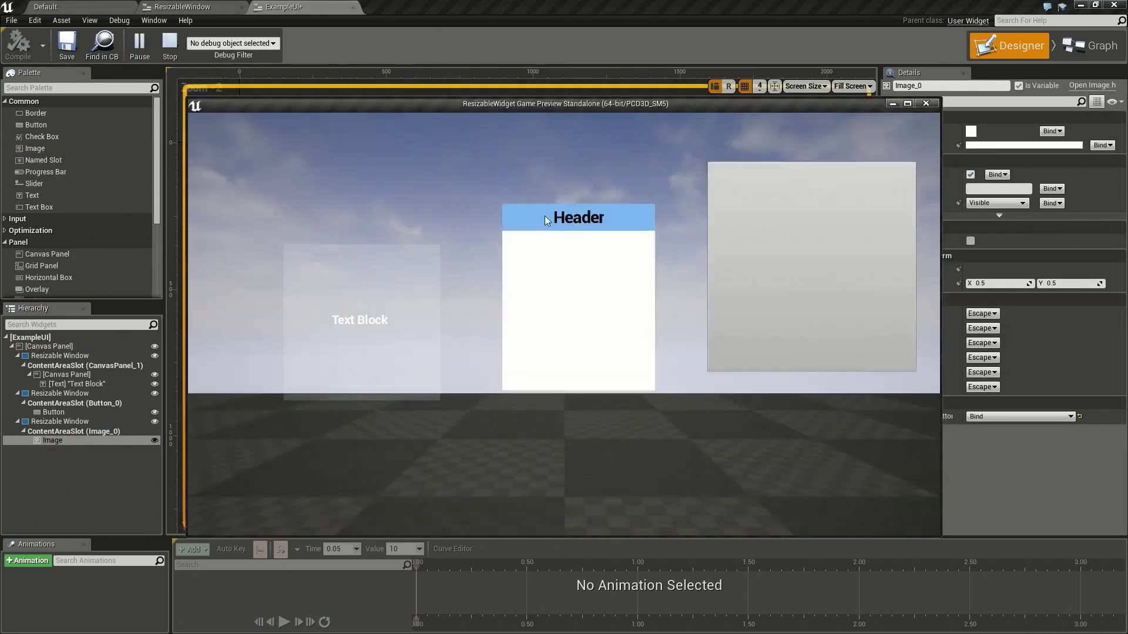
pyautogui.moveTo(587, 354); pyautogui.dragTo(640, 407)
pyautogui.moveTo(547, 210); pyautogui.dragTo(567, 220)
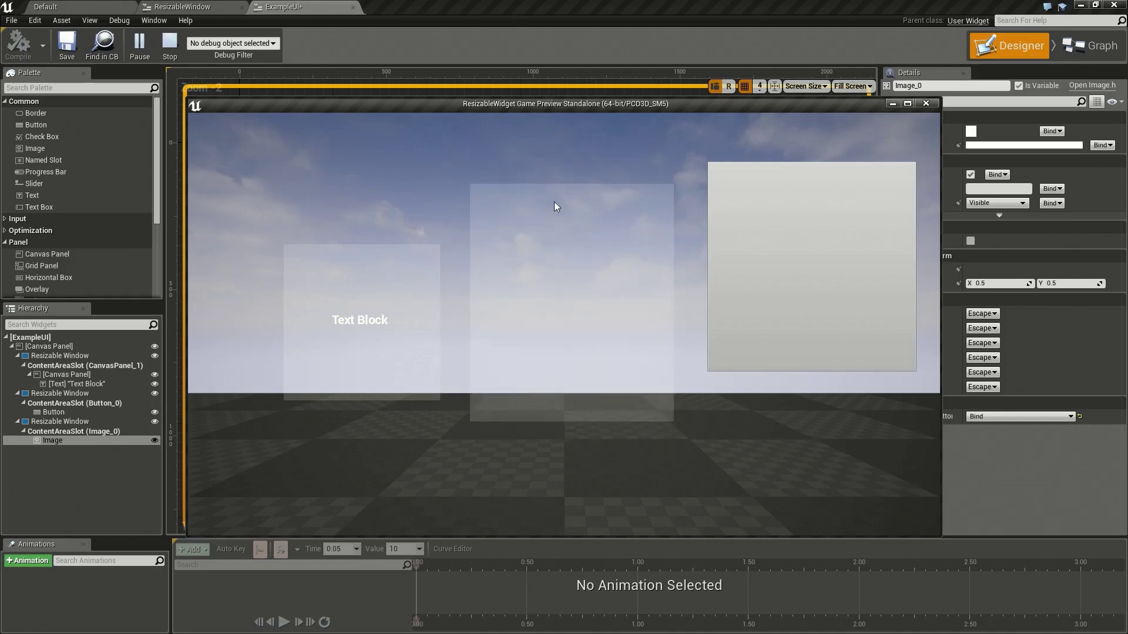